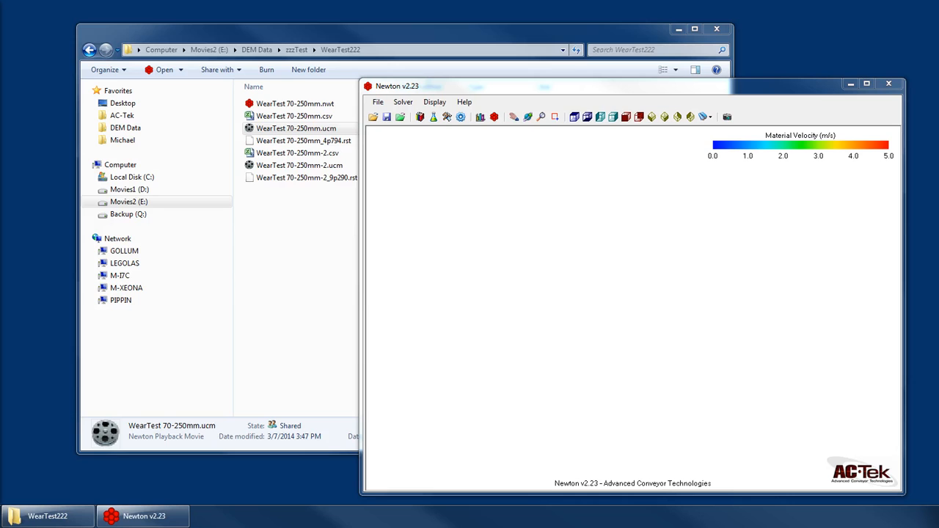
# Step: Examine the restart files and the two playback files, WearTest 70-250mm.ucm and WearTest 70-250mm-2.ucm, in the WearTest222 folder
pyautogui.click(312, 140)
pyautogui.click(312, 178)
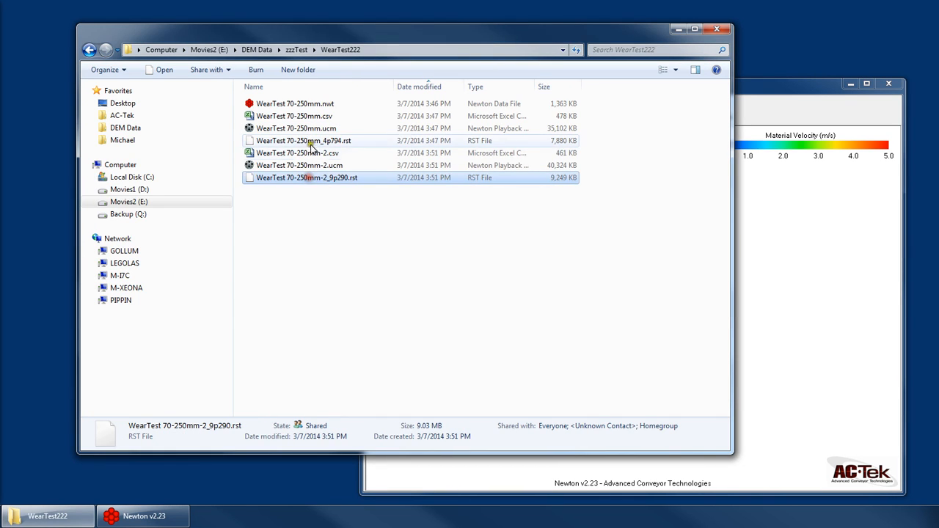
pyautogui.click(313, 143)
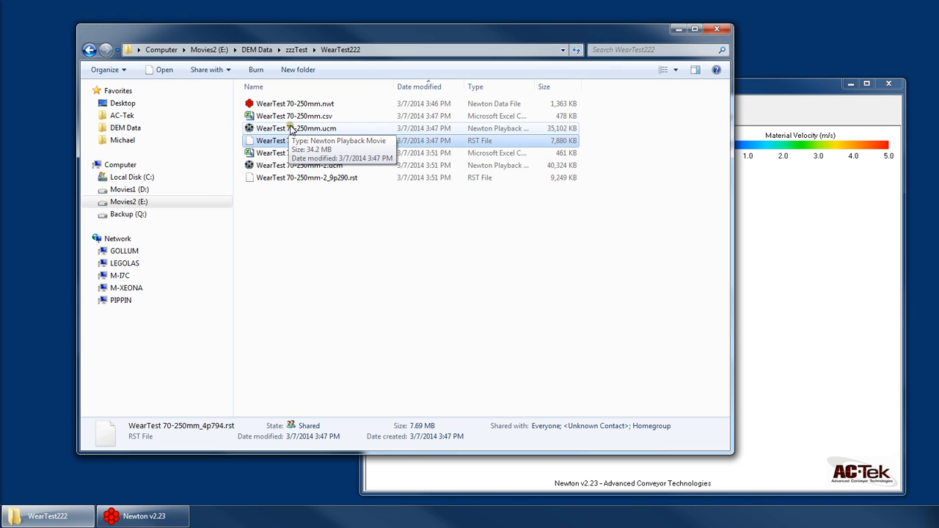
pyautogui.click(293, 129)
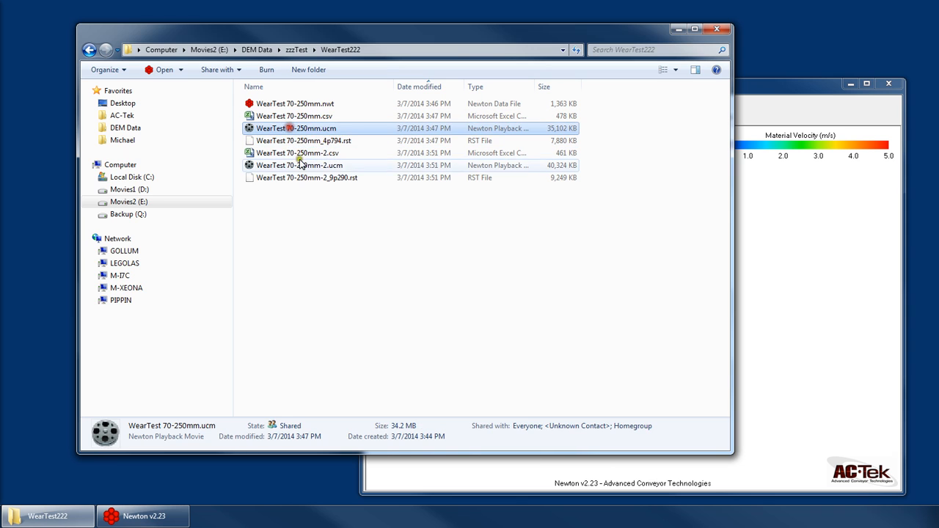
pyautogui.click(289, 166)
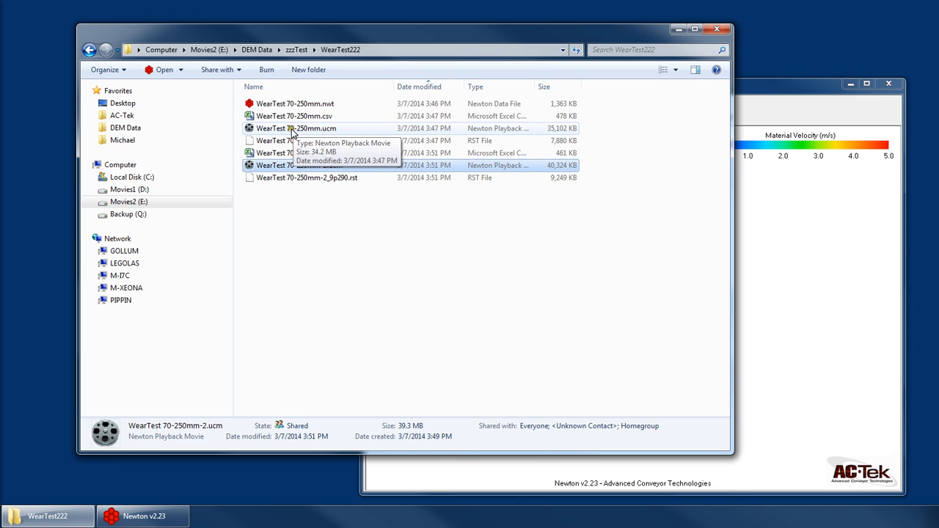
pyautogui.click(304, 129)
pyautogui.keyDown('ctrl'); pyautogui.click(293, 165); pyautogui.keyUp('ctrl')
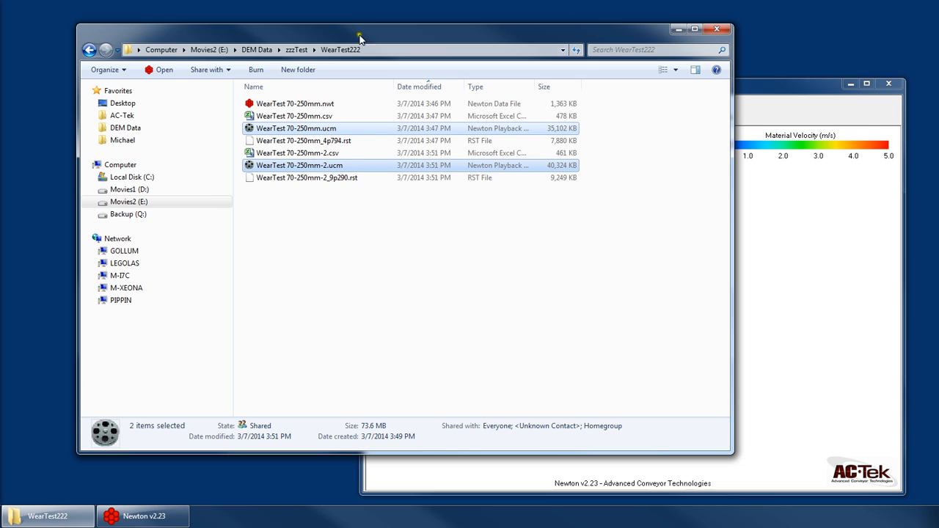
pyautogui.moveTo(318, 128); pyautogui.dragTo(317, 131)
# Step: Switch to Newton and open the playback tool for merging playback files
pyautogui.click(765, 96)
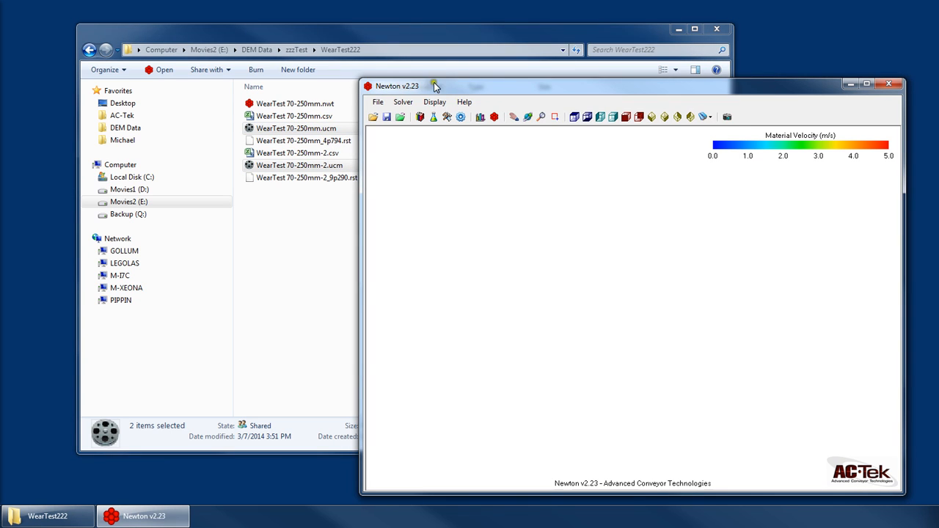
pyautogui.moveTo(445, 84); pyautogui.dragTo(439, 70)
pyautogui.click(374, 88)
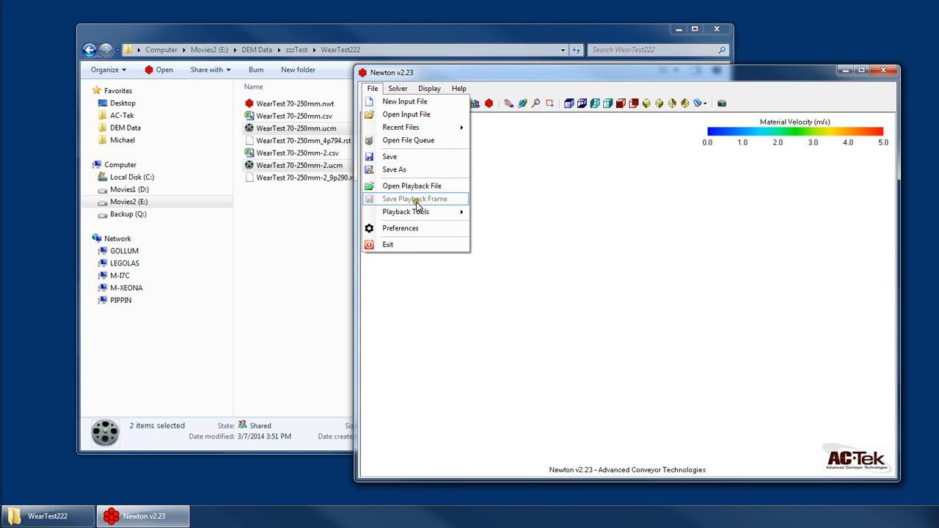
pyautogui.moveTo(402, 212)
pyautogui.click(533, 226)
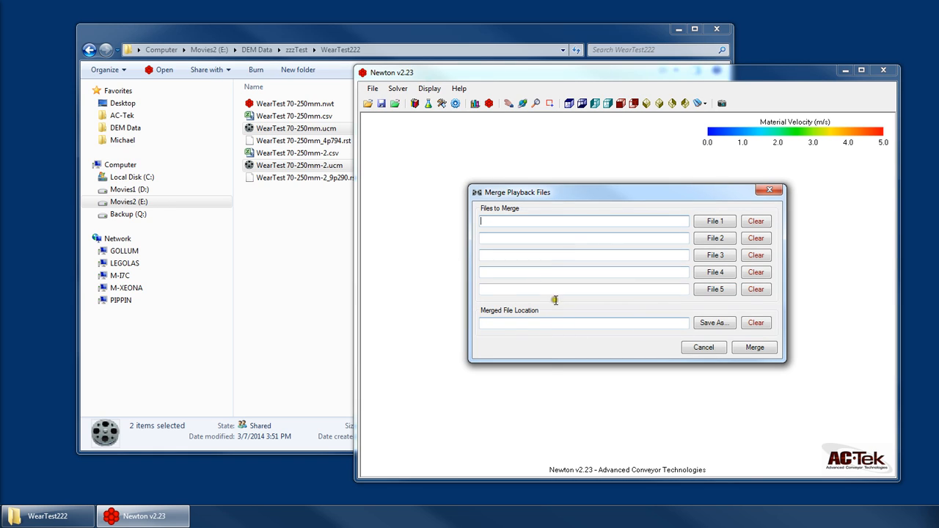
pyautogui.click(510, 238)
pyautogui.click(508, 251)
pyautogui.click(518, 272)
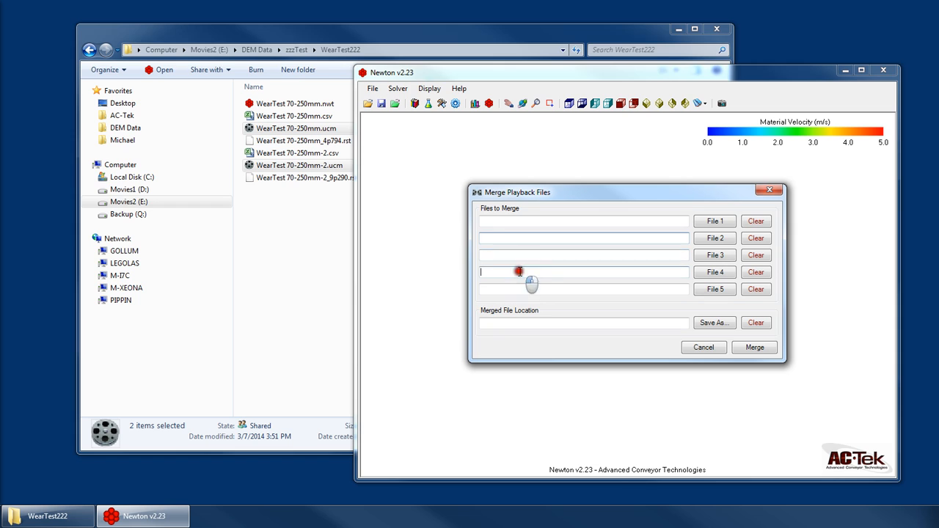
pyautogui.click(528, 292)
pyautogui.click(600, 220)
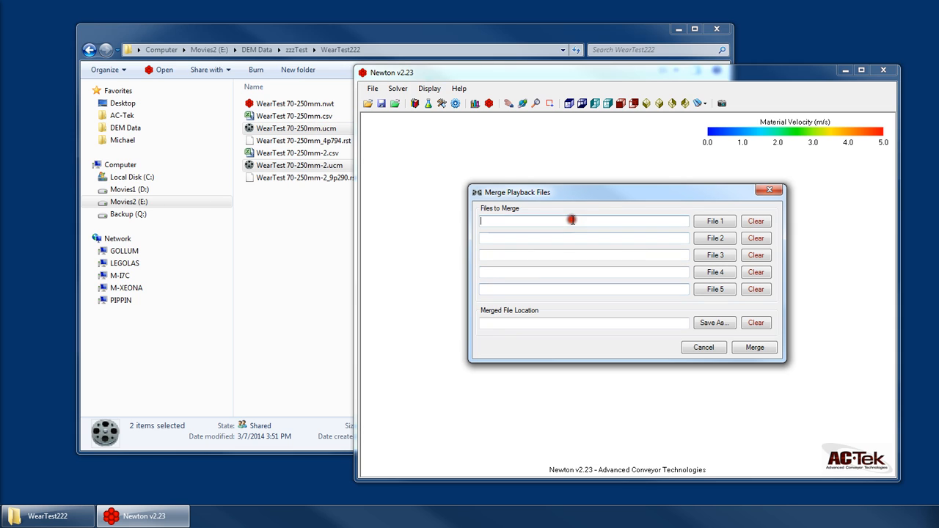
pyautogui.click(512, 237)
pyautogui.click(502, 256)
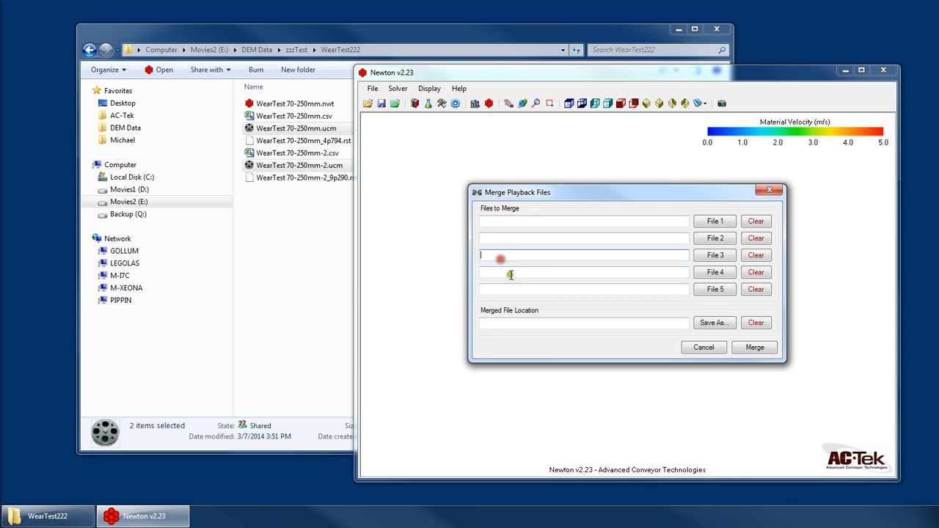
pyautogui.click(521, 271)
pyautogui.click(523, 290)
pyautogui.click(498, 221)
pyautogui.click(494, 238)
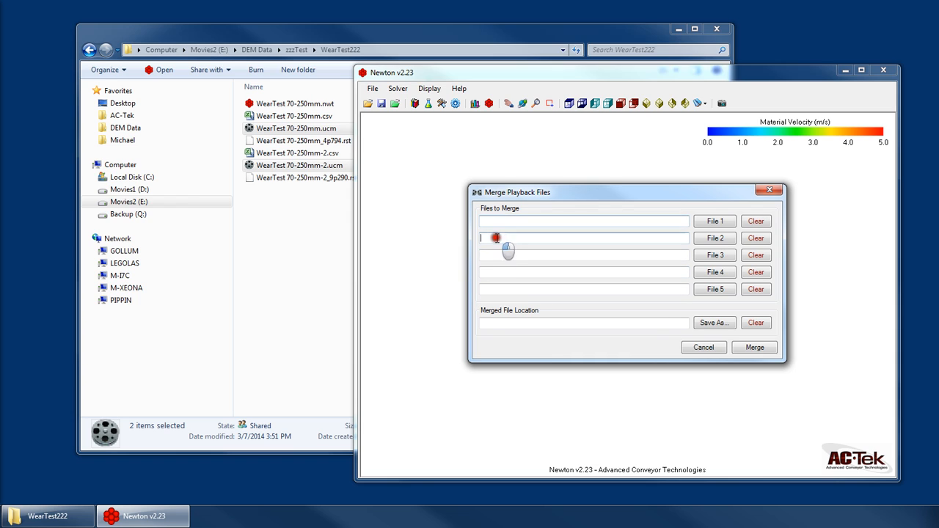
pyautogui.click(489, 256)
pyautogui.click(495, 239)
pyautogui.click(502, 227)
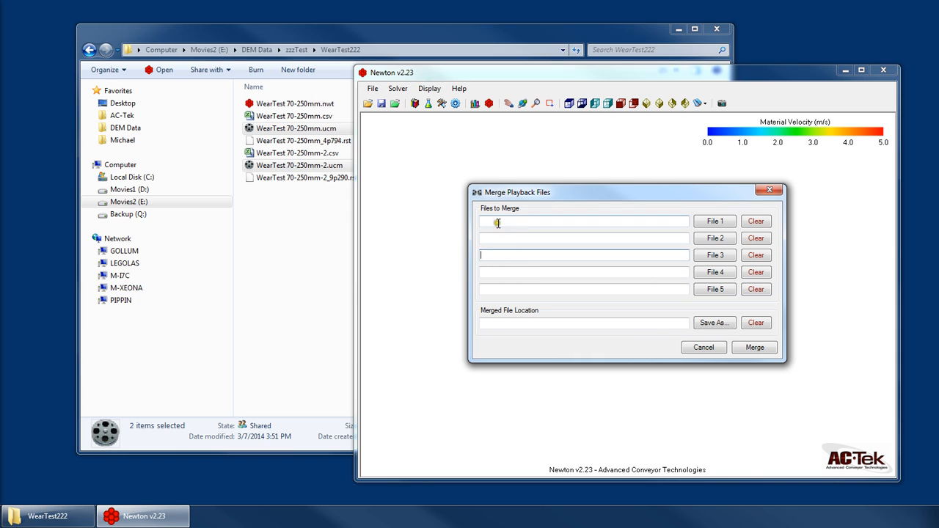
pyautogui.click(498, 223)
pyautogui.click(492, 242)
pyautogui.click(493, 253)
pyautogui.click(485, 272)
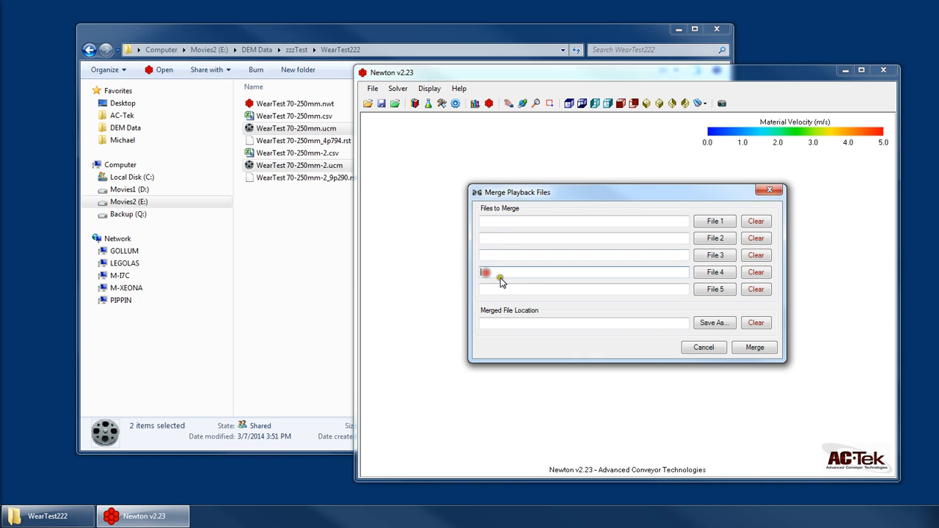
pyautogui.click(497, 288)
pyautogui.click(498, 223)
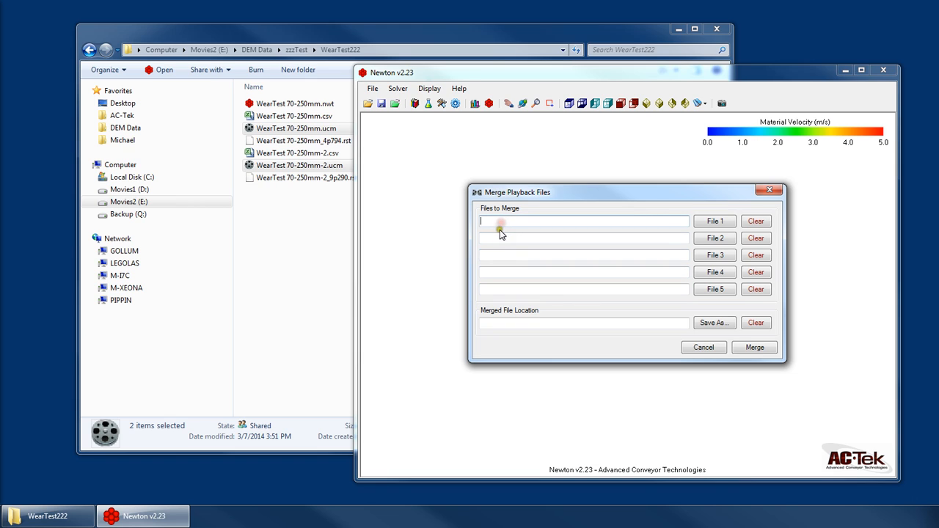
pyautogui.click(493, 239)
pyautogui.click(494, 255)
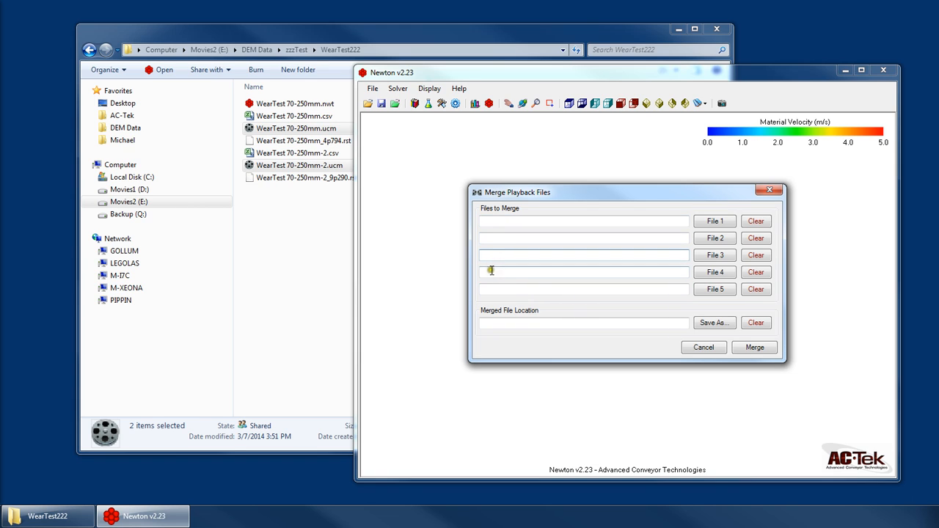
pyautogui.click(490, 272)
pyautogui.click(495, 289)
pyautogui.click(499, 223)
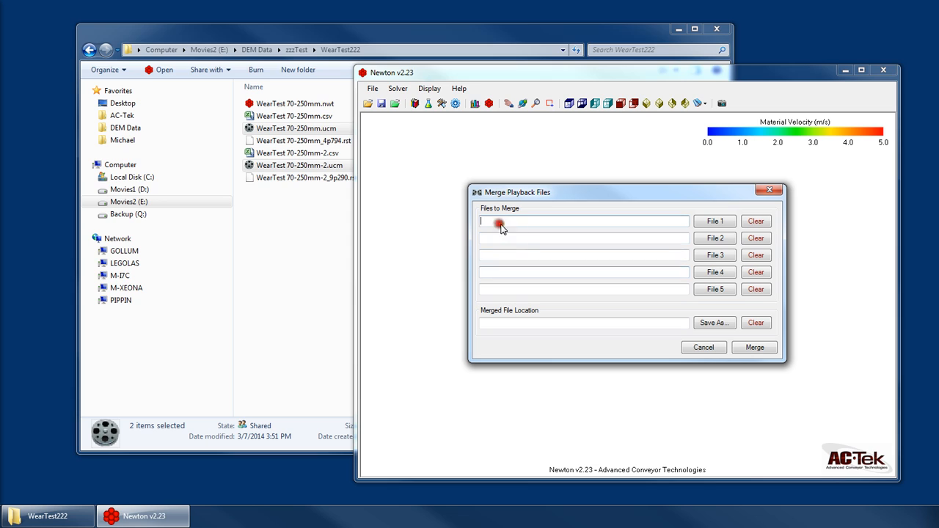
pyautogui.click(502, 239)
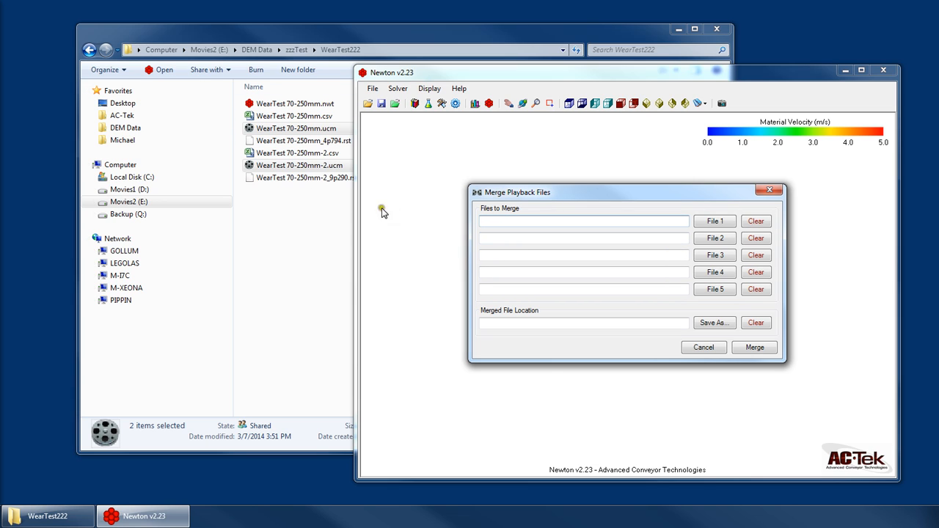
pyautogui.click(492, 223)
pyautogui.click(347, 163)
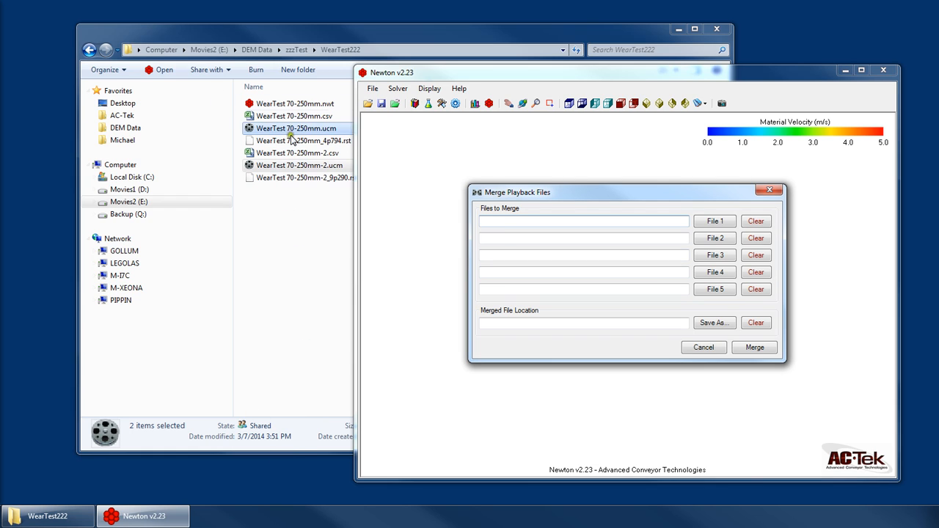
pyautogui.click(517, 215)
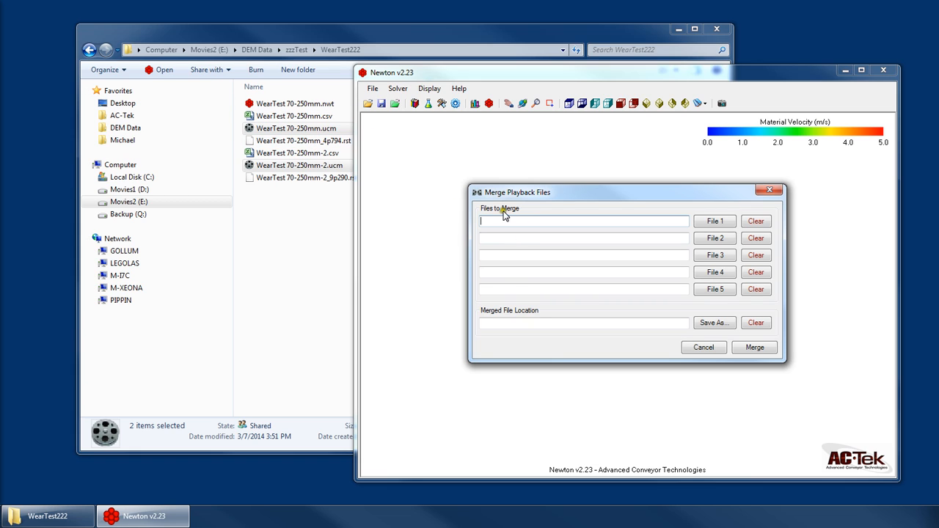
pyautogui.click(551, 237)
pyautogui.click(571, 255)
pyautogui.click(524, 272)
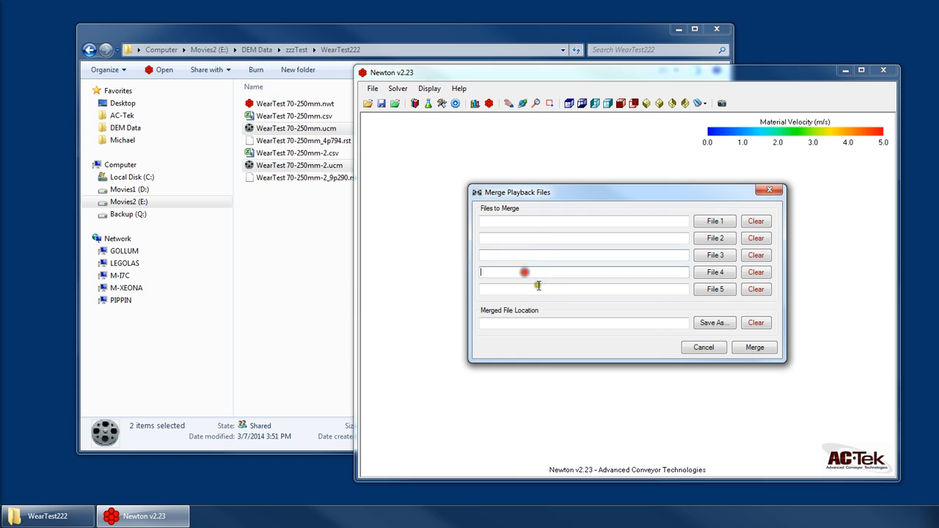
pyautogui.click(538, 288)
pyautogui.click(550, 221)
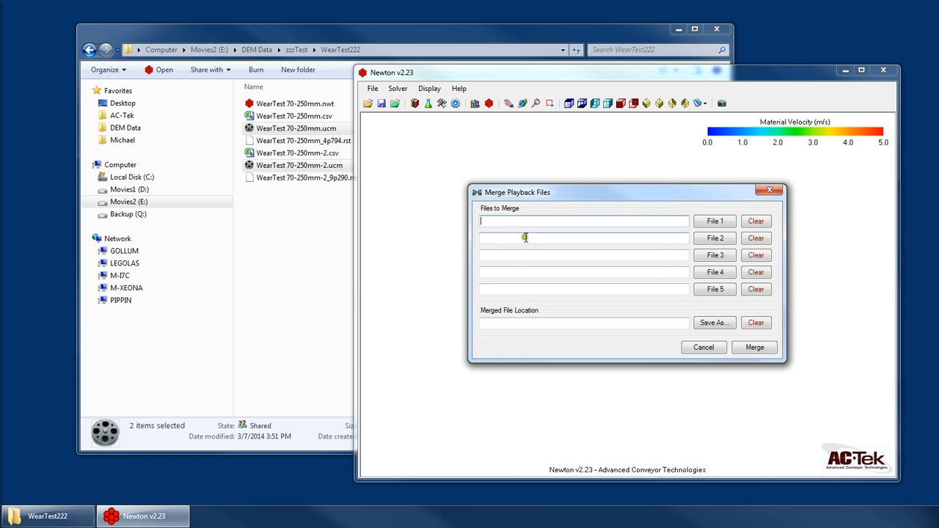
pyautogui.click(502, 237)
pyautogui.click(506, 254)
pyautogui.click(509, 274)
pyautogui.click(526, 289)
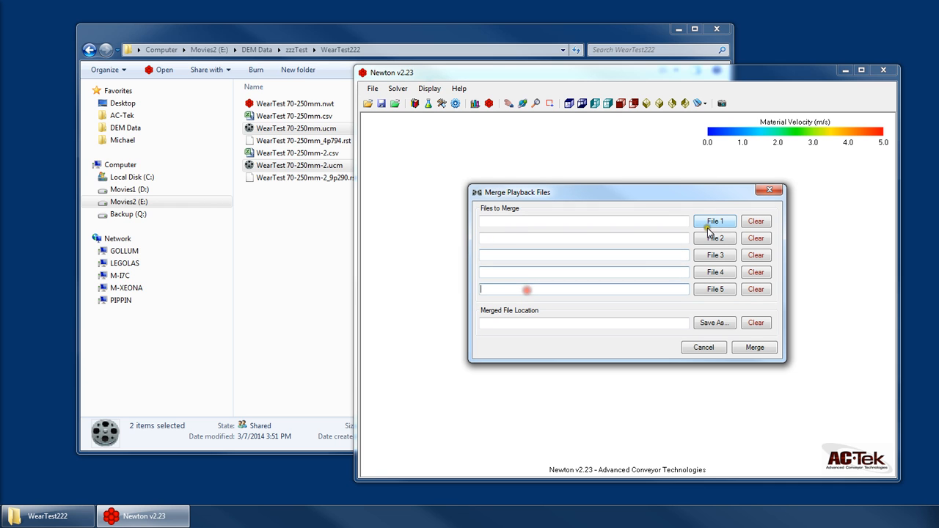
# Step: Choose WearTest 70-250mm.ucm as the first file to merge and WearTest 70-250mm-2.ucm as the second
pyautogui.click(714, 221)
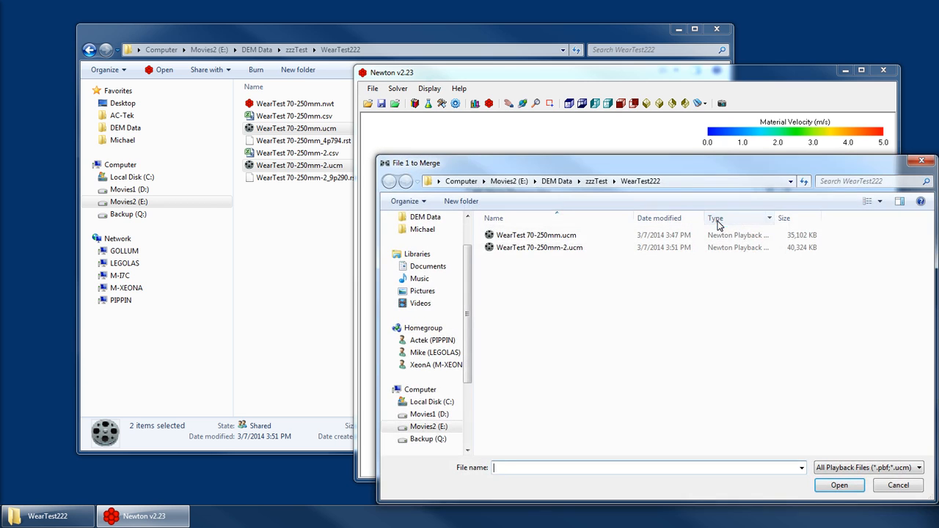
pyautogui.doubleClick(530, 238)
pyautogui.click(606, 239)
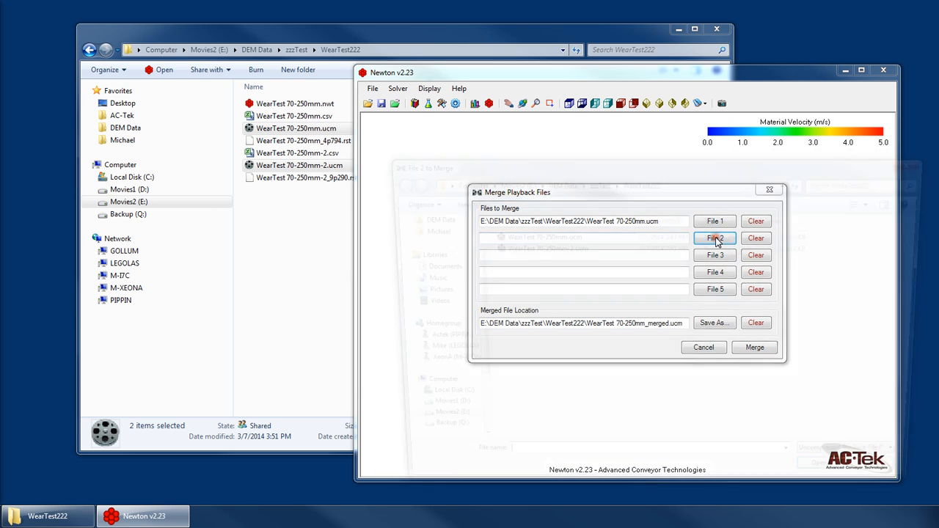
pyautogui.doubleClick(557, 247)
# Step: Check the paths of the two files to merge and the file name proposed for the merged output
pyautogui.click(667, 223)
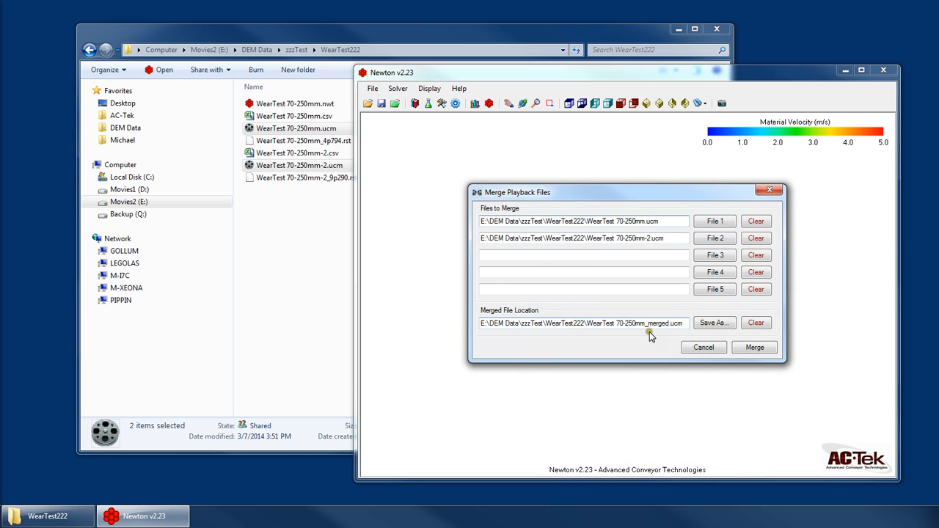
pyautogui.moveTo(672, 222)
pyautogui.mouseDown()
pyautogui.moveTo(365, 220)
pyautogui.moveTo(667, 226)
pyautogui.mouseUp()
pyautogui.moveTo(587, 222); pyautogui.dragTo(653, 222)
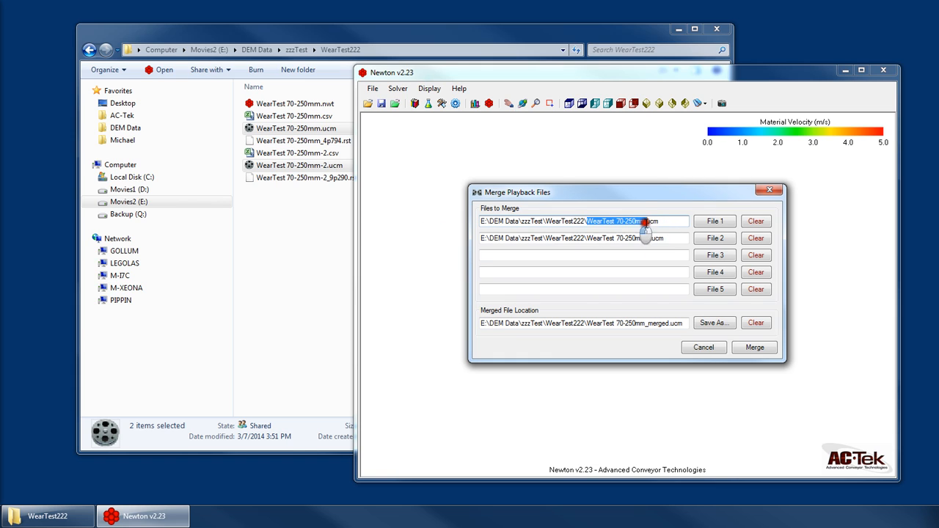
pyautogui.moveTo(644, 324); pyautogui.dragTo(668, 324)
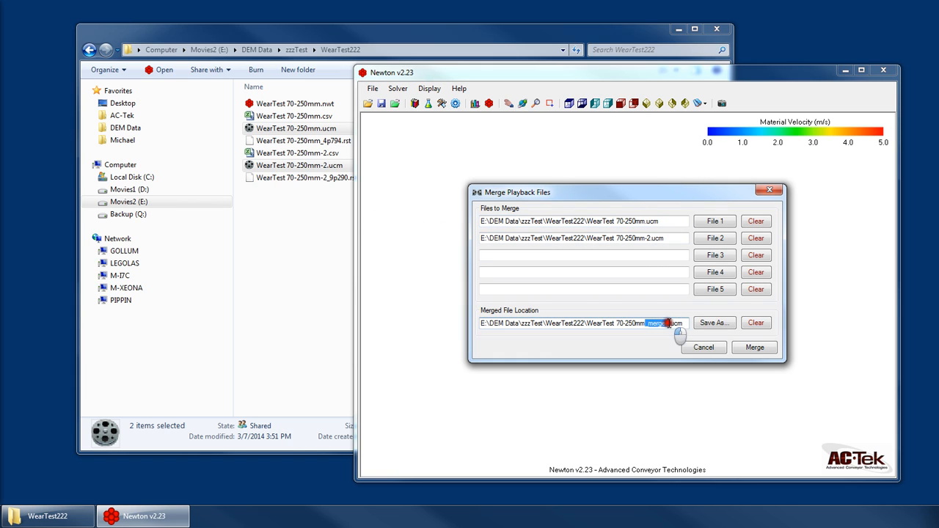
pyautogui.click(668, 238)
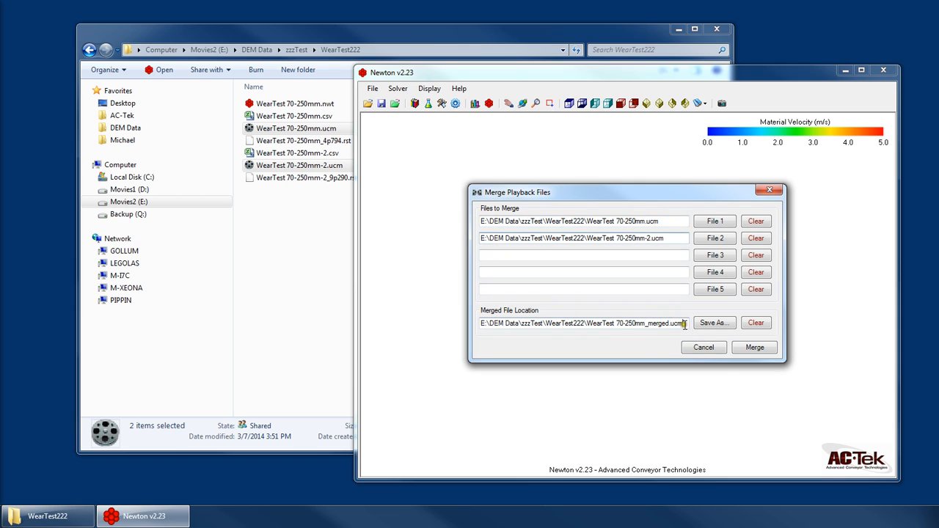
pyautogui.moveTo(682, 324); pyautogui.dragTo(587, 324)
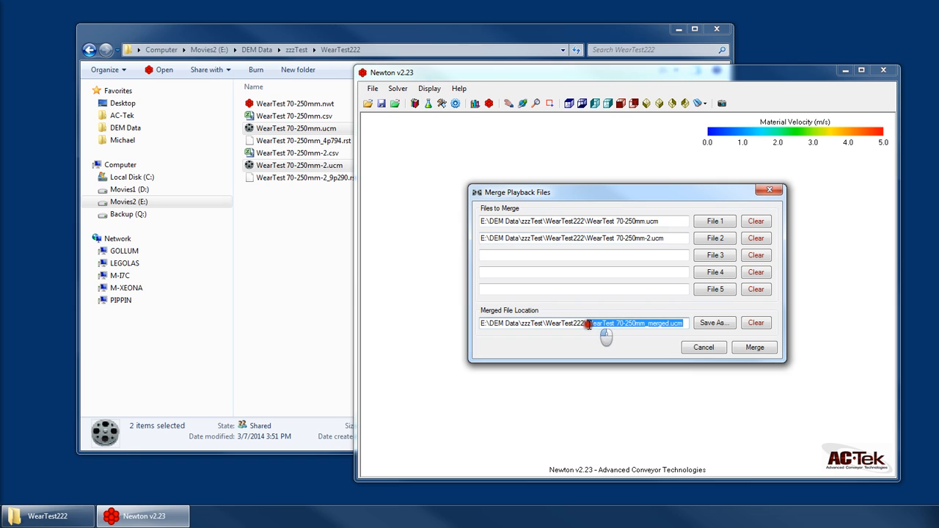
pyautogui.click(666, 221)
pyautogui.click(677, 237)
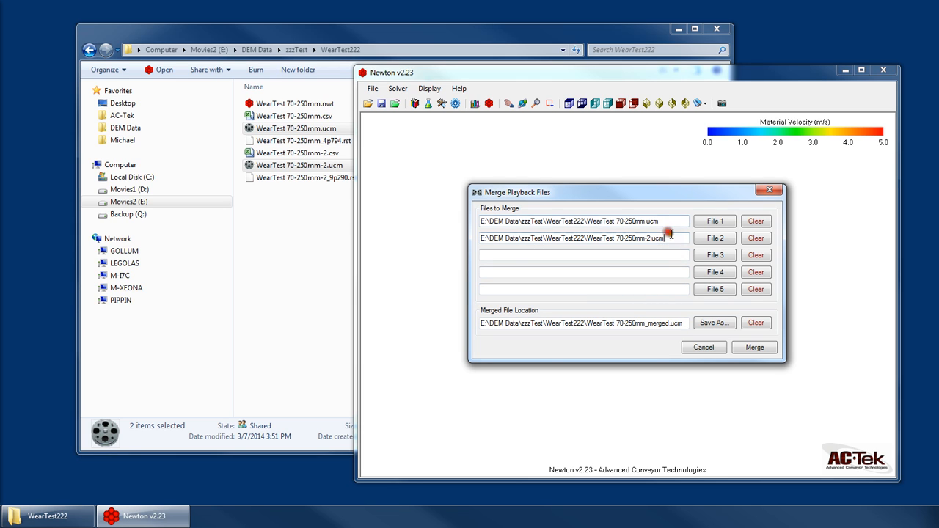
# Step: Merge the two playback files into WearTest 70-250mm_merged.ucm
pyautogui.click(746, 349)
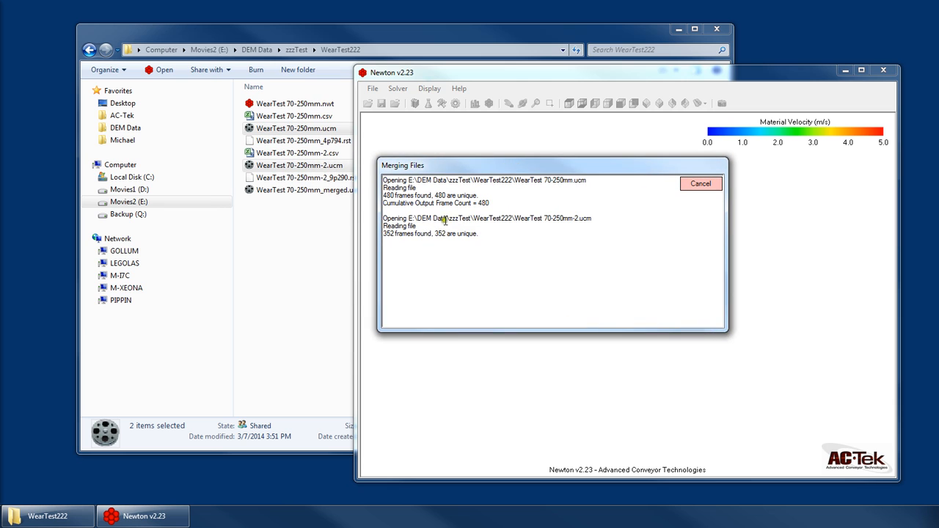
pyautogui.moveTo(579, 258); pyautogui.dragTo(558, 359)
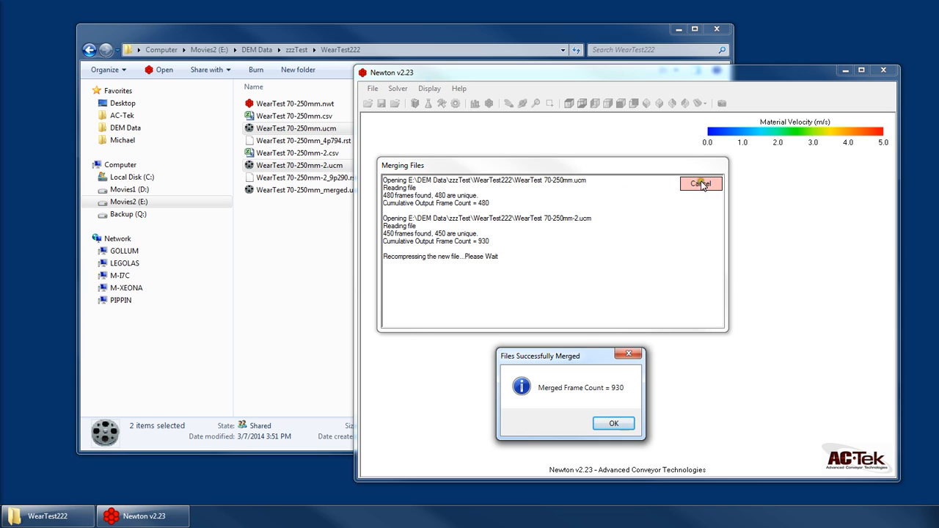
# Step: Switch to the WearTest222 folder and inspect the merged playback file WearTest 70-250mm_merged.ucm
pyautogui.click(293, 235)
pyautogui.click(337, 190)
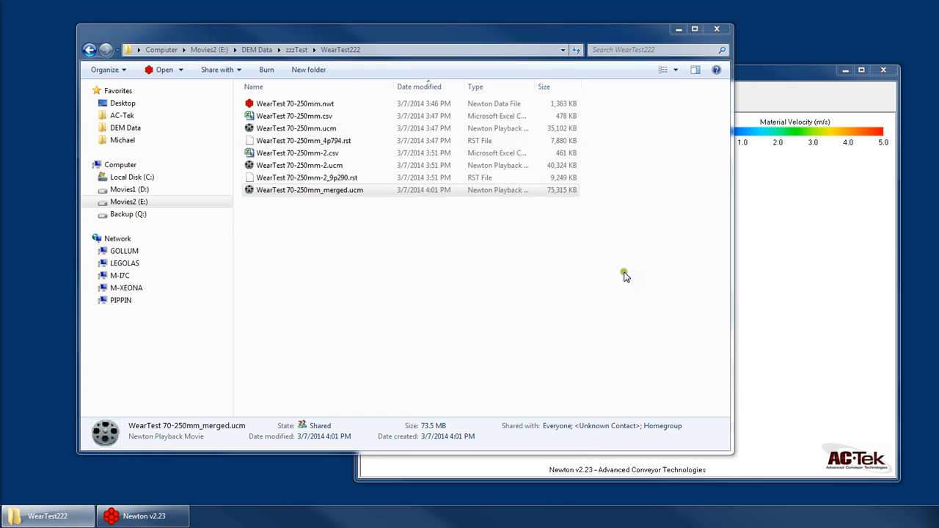
pyautogui.click(118, 519)
pyautogui.click(63, 518)
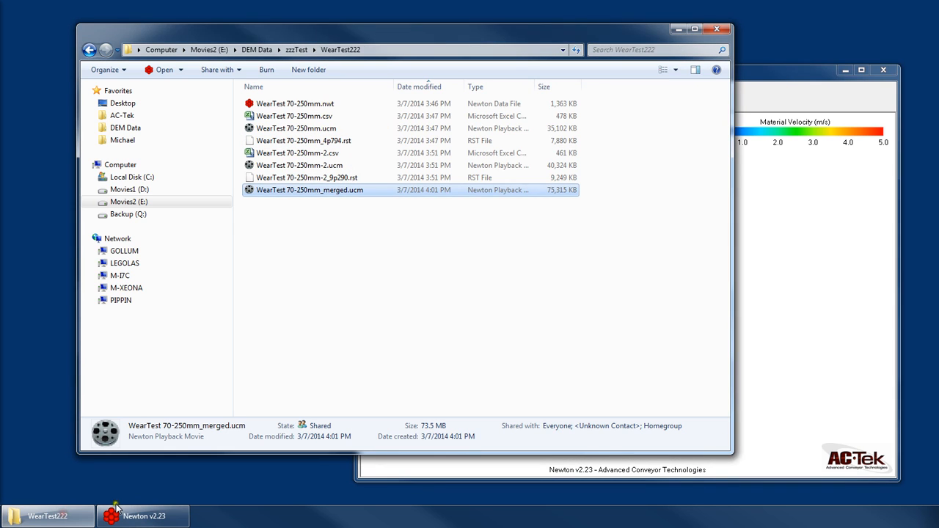
# Step: Minimize the WearTest222 folder window, return to Newton and close the merge report and its success message
pyautogui.rightClick(334, 517)
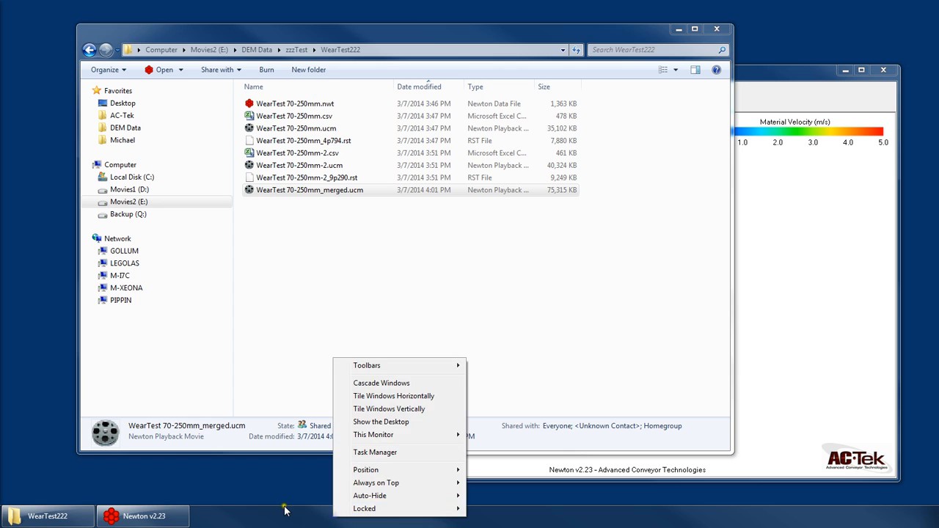
pyautogui.click(283, 511)
pyautogui.click(679, 29)
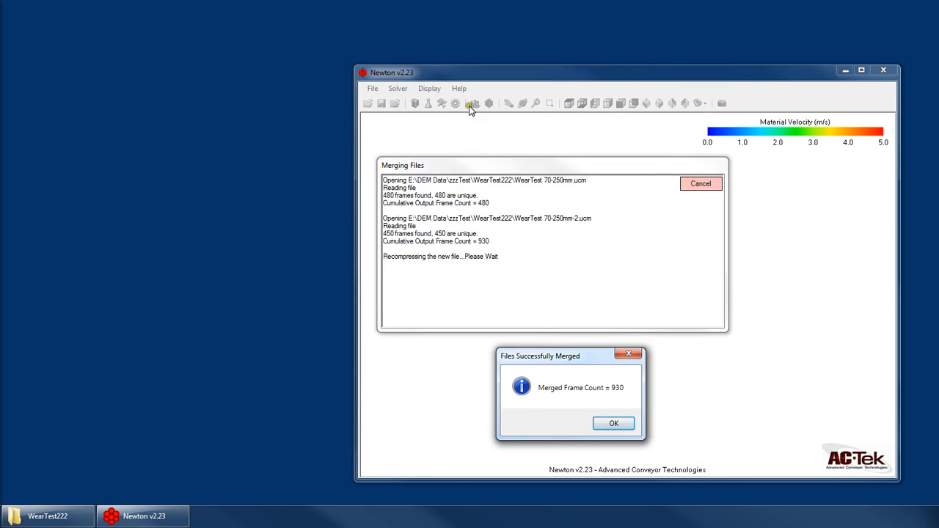
pyautogui.moveTo(549, 357); pyautogui.dragTo(538, 310)
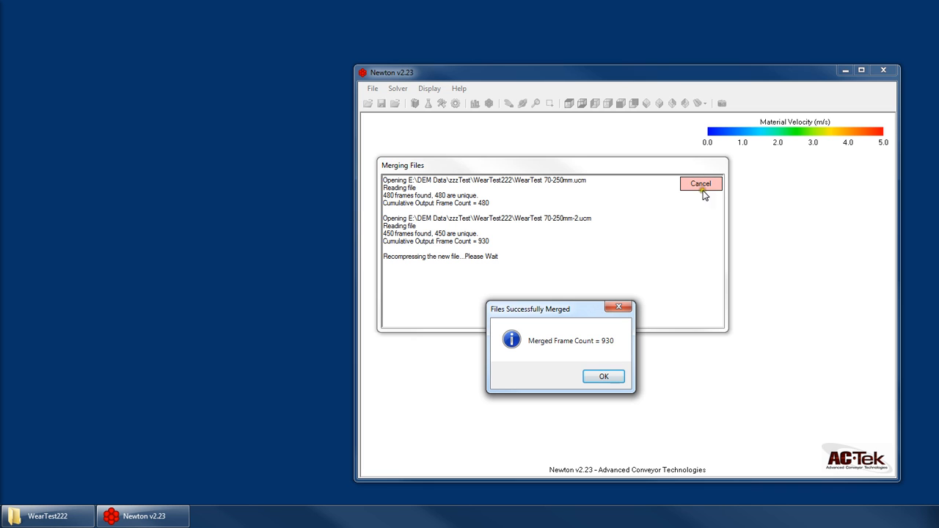
pyautogui.moveTo(549, 310); pyautogui.dragTo(567, 279)
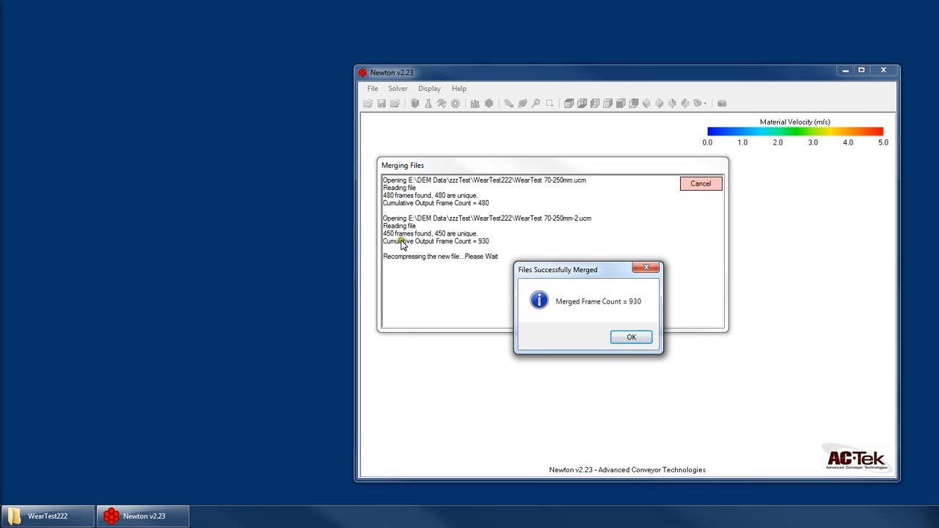
pyautogui.click(629, 339)
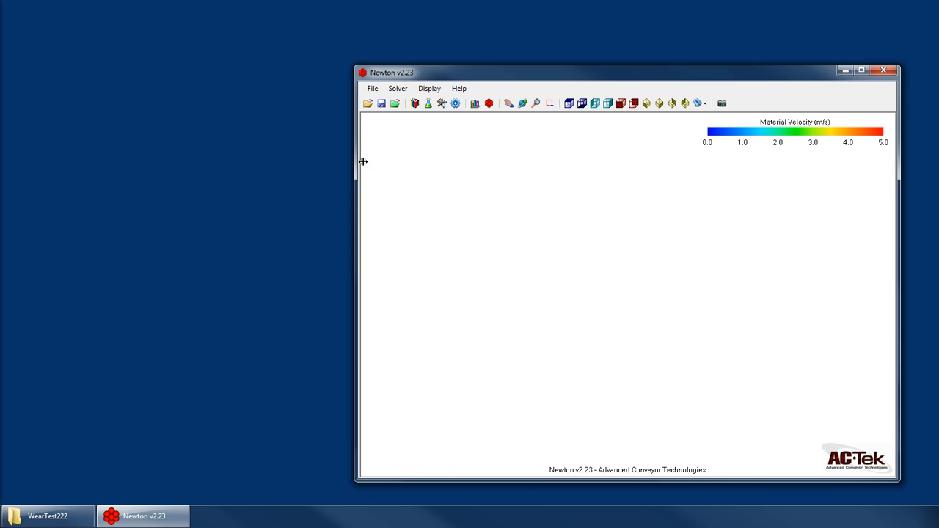
# Step: Compare the sizes of the three playback files in WearTest222 and open WearTest 70-250mm_merged.ucm
pyautogui.click(395, 104)
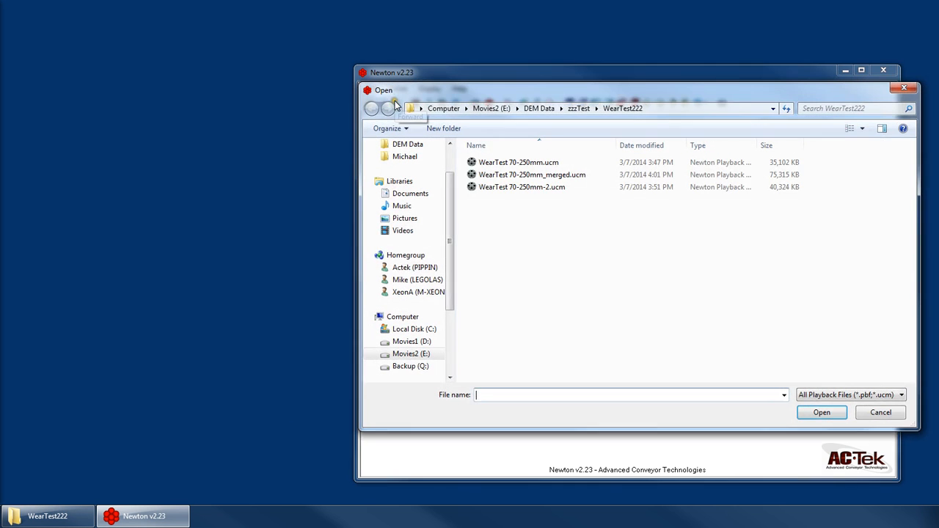
pyautogui.click(559, 178)
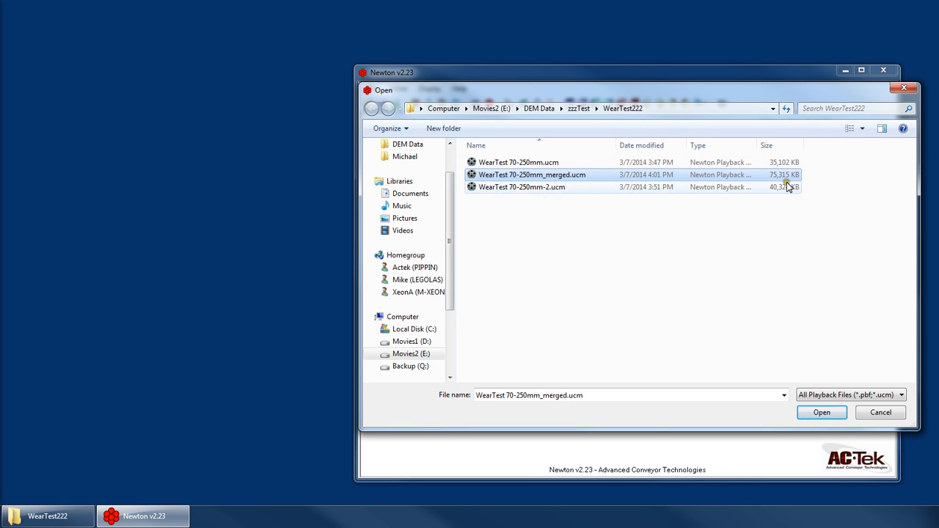
pyautogui.click(782, 188)
pyautogui.click(769, 163)
pyautogui.click(541, 187)
pyautogui.click(540, 162)
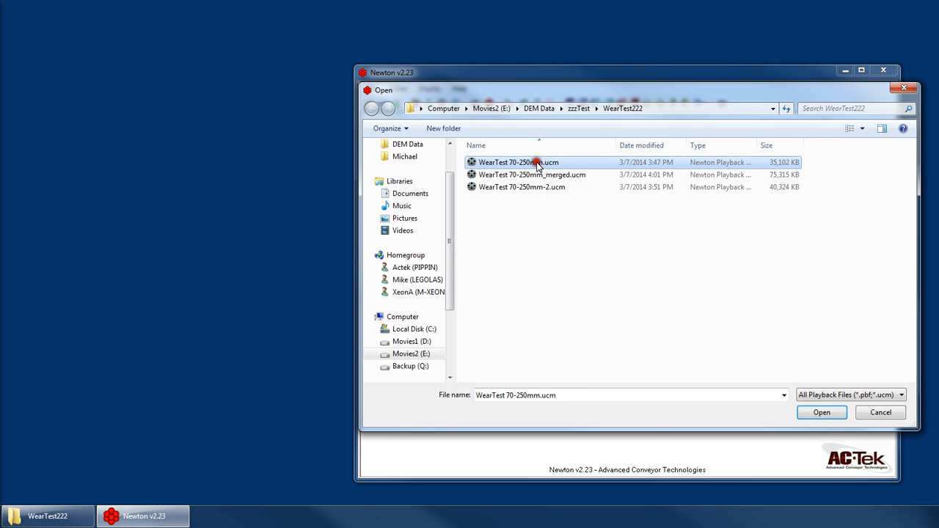
pyautogui.doubleClick(582, 174)
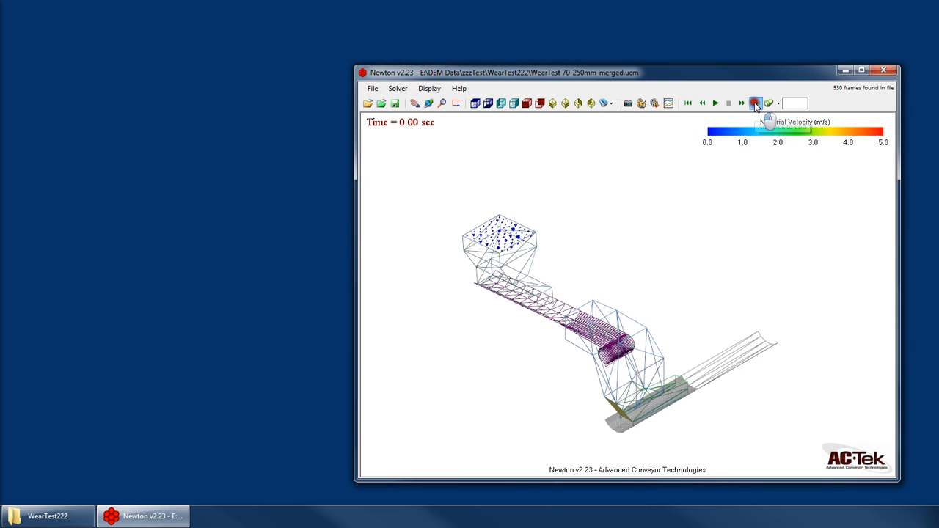
# Step: Jump between the last and first frames of the merged playback to check its time range
pyautogui.click(757, 102)
pyautogui.click(687, 103)
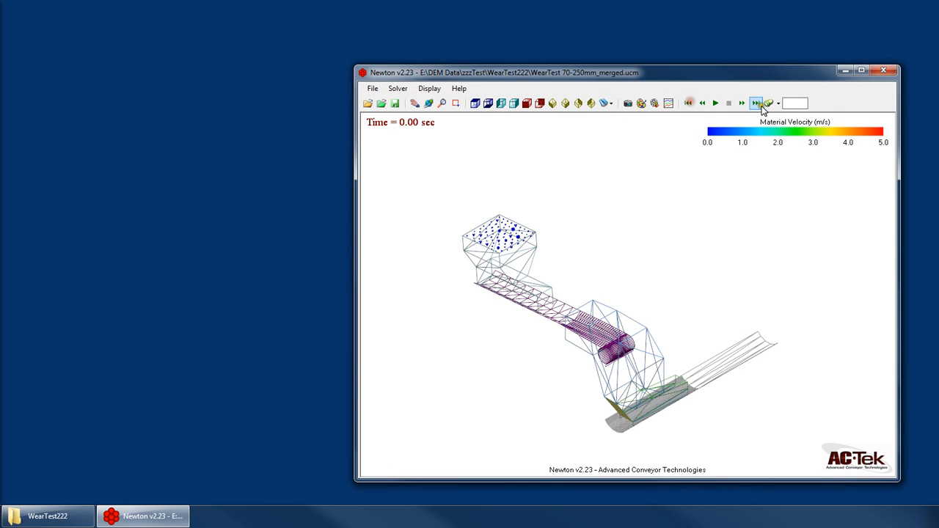
pyautogui.click(756, 104)
# Step: Open the playback file WearTest 70-250mm.ucm and advance to its last frame to check the end time
pyautogui.click(381, 104)
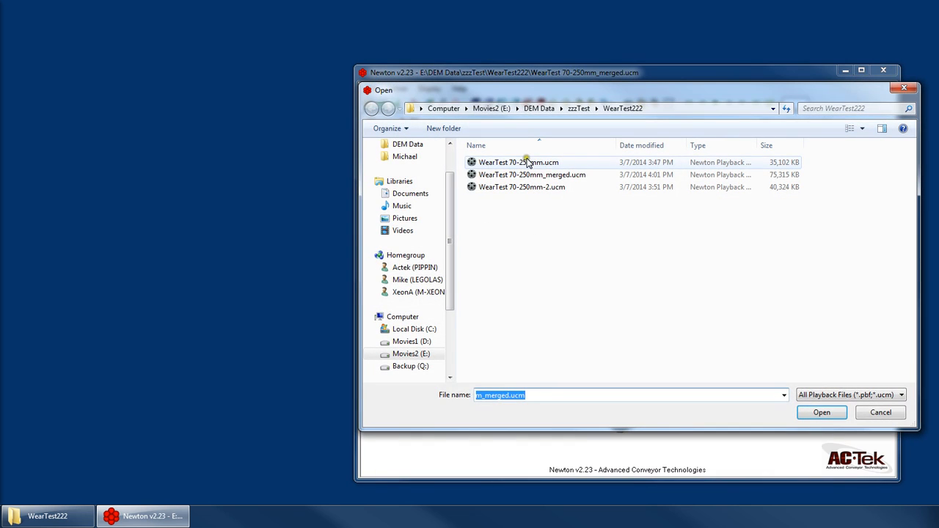
pyautogui.click(527, 163)
pyautogui.doubleClick(527, 163)
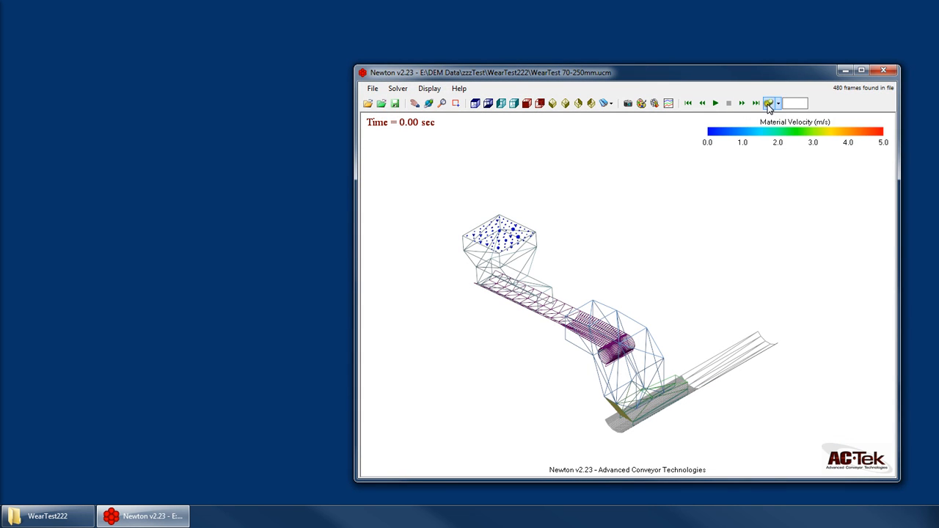
pyautogui.click(756, 103)
# Step: Open WearTest 70-250mm-2.ucm and check the simulation times of its last and first frames
pyautogui.click(381, 103)
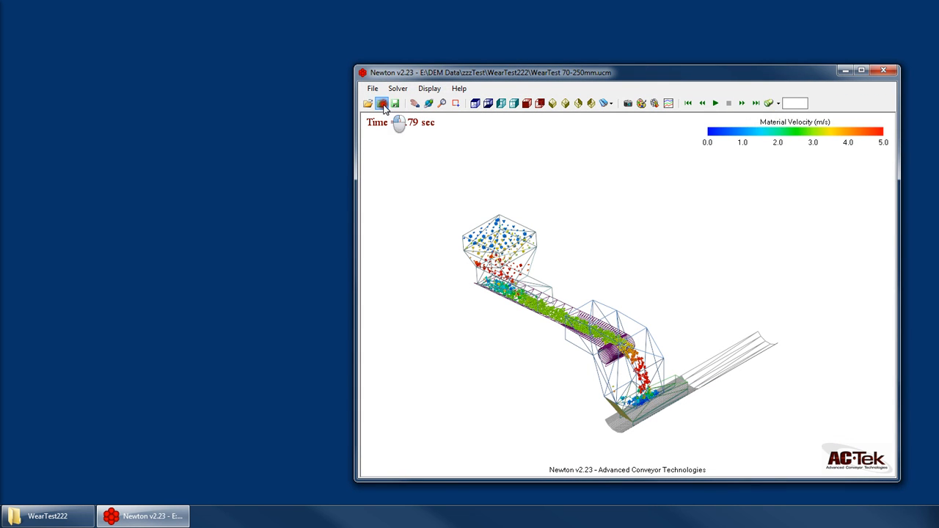
pyautogui.doubleClick(534, 186)
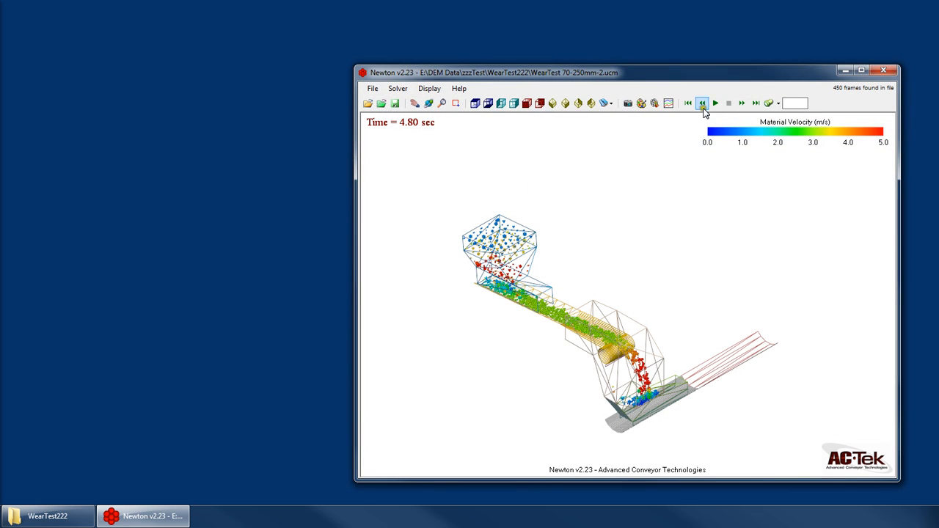
pyautogui.click(756, 104)
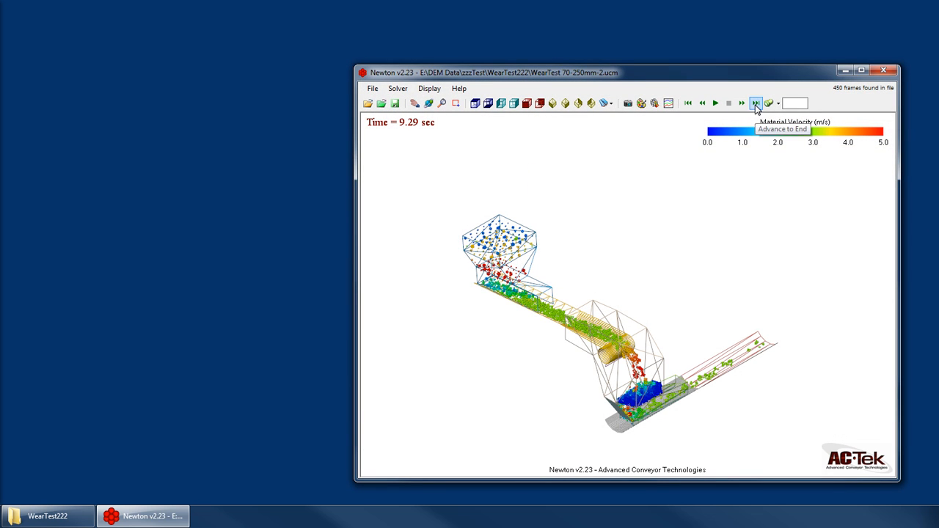
pyautogui.click(688, 104)
# Step: Reopen WearTest 70-250mm_merged.ucm, go to time 4.77 s and maximize the Newton window
pyautogui.click(372, 103)
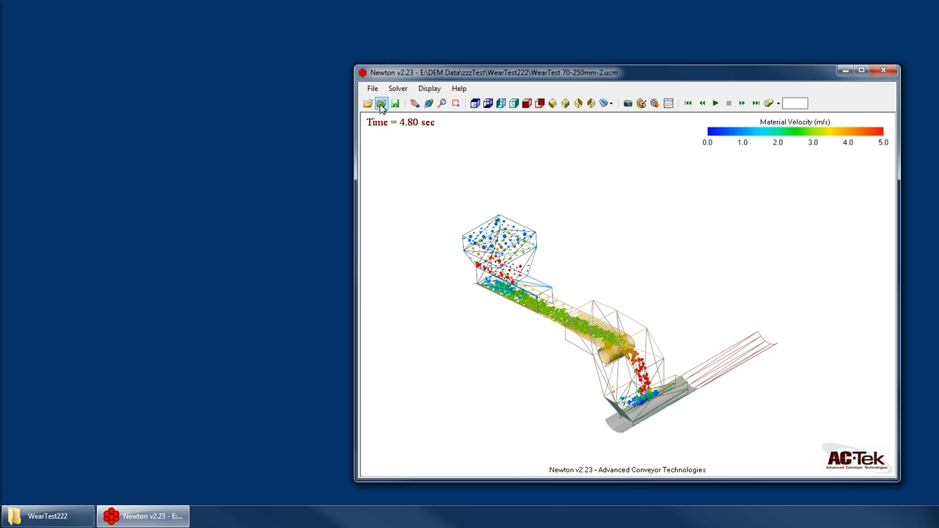
pyautogui.doubleClick(535, 173)
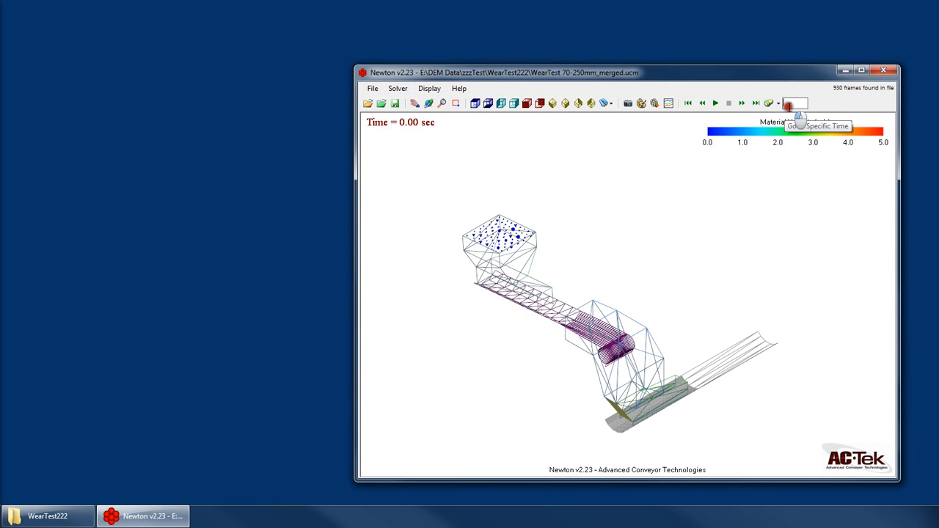
pyautogui.write('4.78')
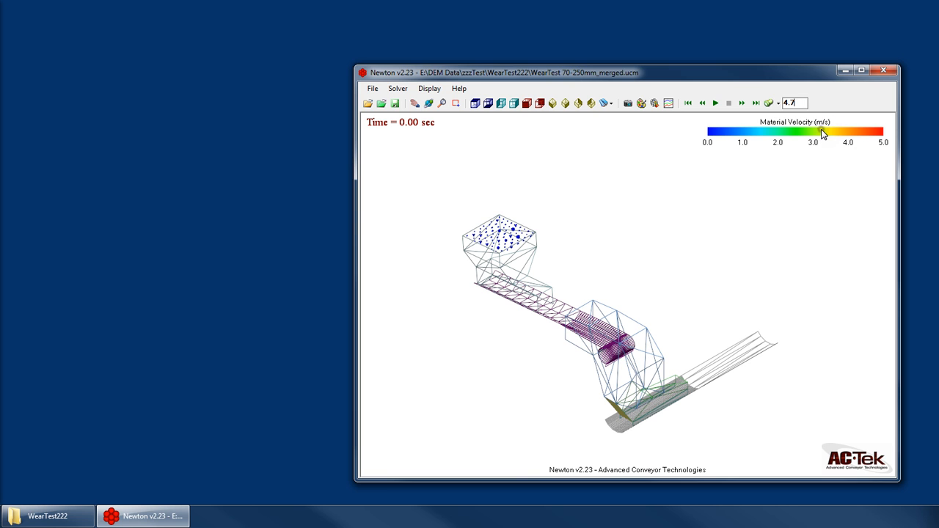
pyautogui.press('Return')
pyautogui.scroll(3, 568, 388)
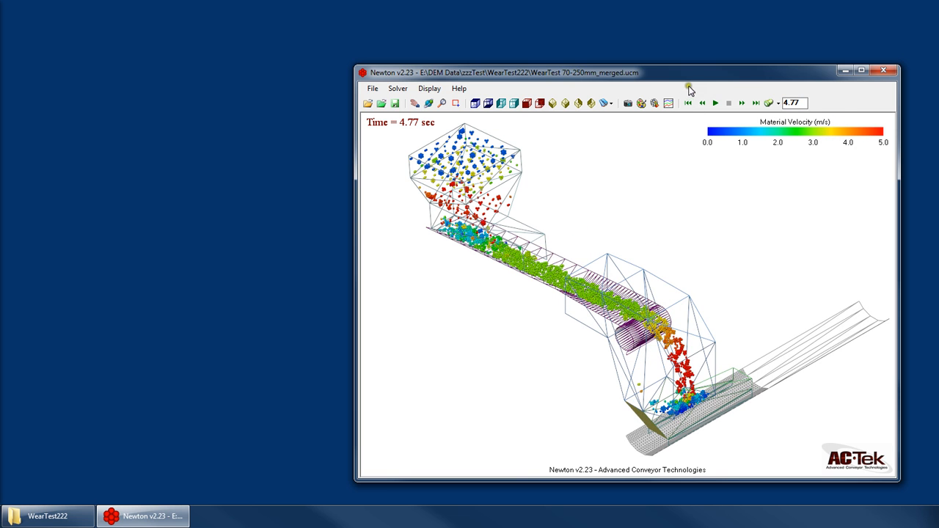
pyautogui.doubleClick(706, 72)
pyautogui.scroll(1, 386, 312)
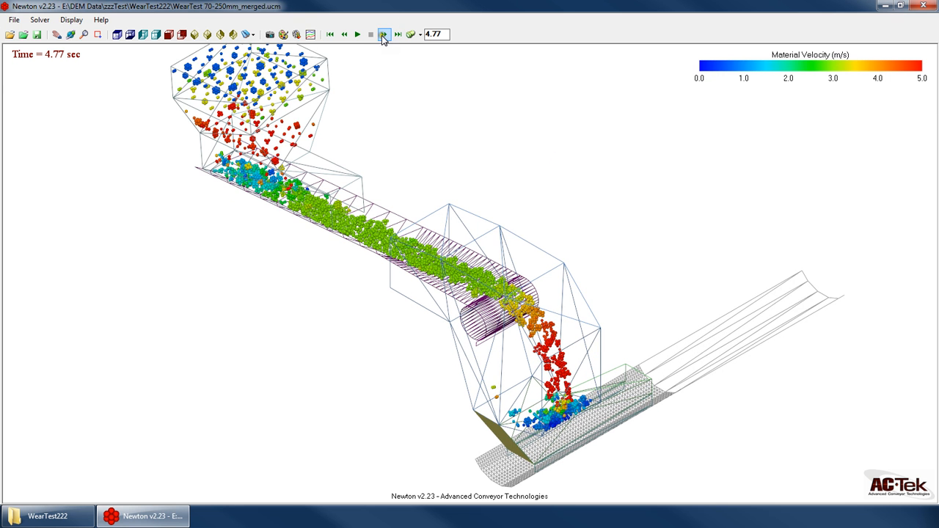
# Step: Advance the merged playback frame by frame from 4.77 s to 4.81 s to inspect the join between the two files
pyautogui.click(383, 35)
pyautogui.click(383, 34)
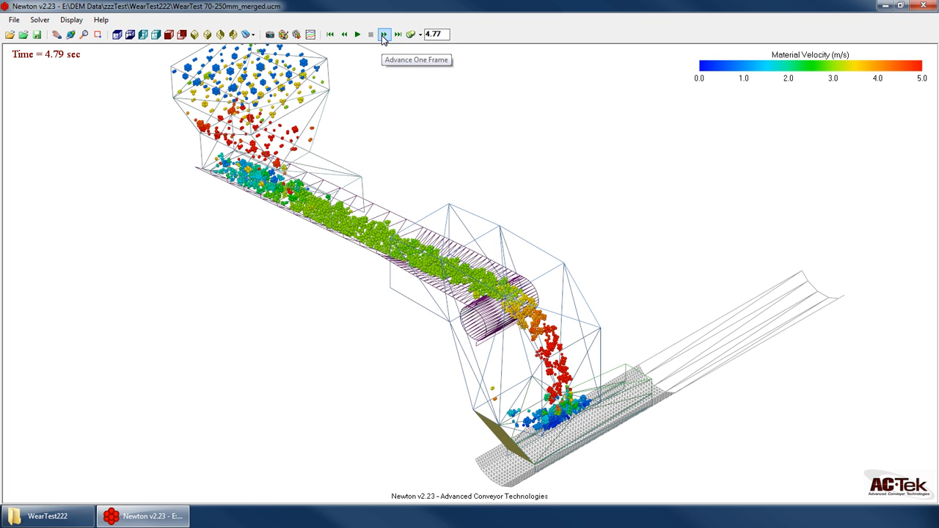
pyautogui.click(383, 35)
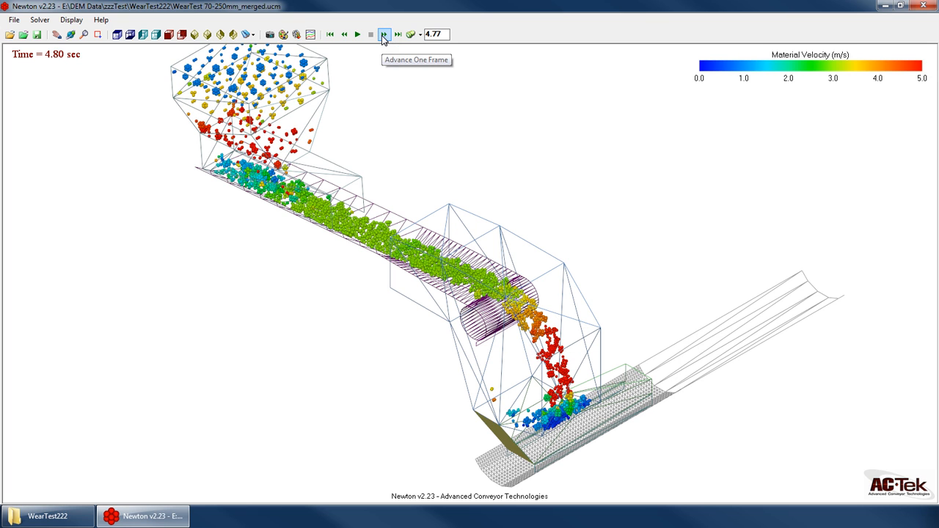
pyautogui.click(382, 35)
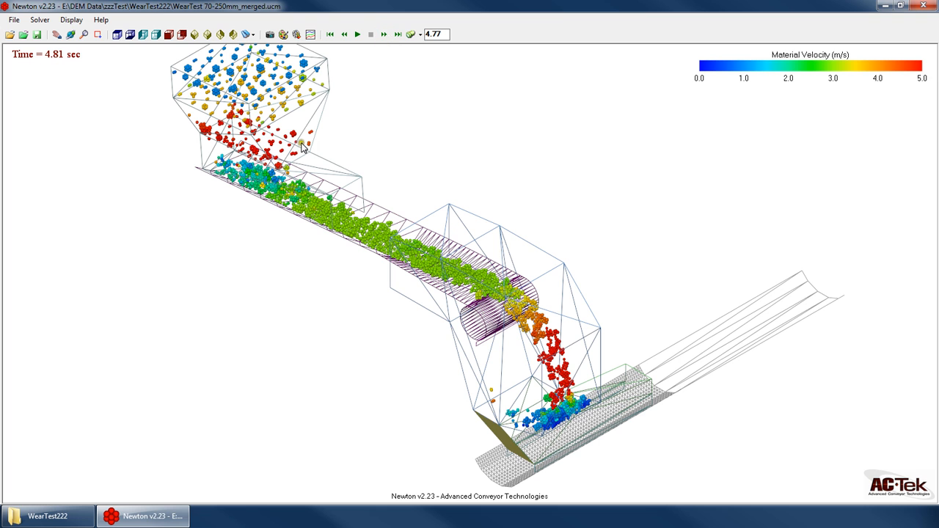
pyautogui.scroll(-1, 444, 408)
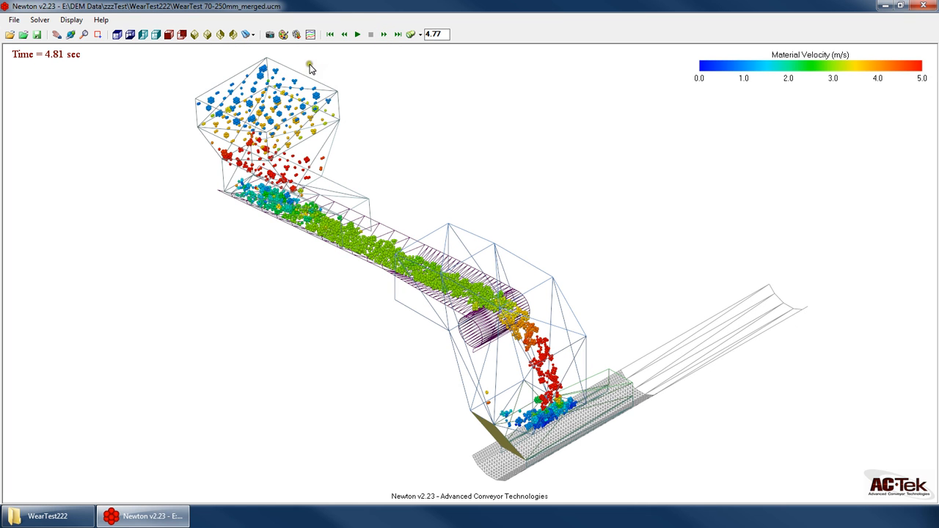
# Step: Step back three frames and advance frame by frame to 4.87 s to recheck the join for continuity
pyautogui.click(344, 34)
pyautogui.click(344, 34)
pyautogui.click(343, 34)
pyautogui.click(383, 34)
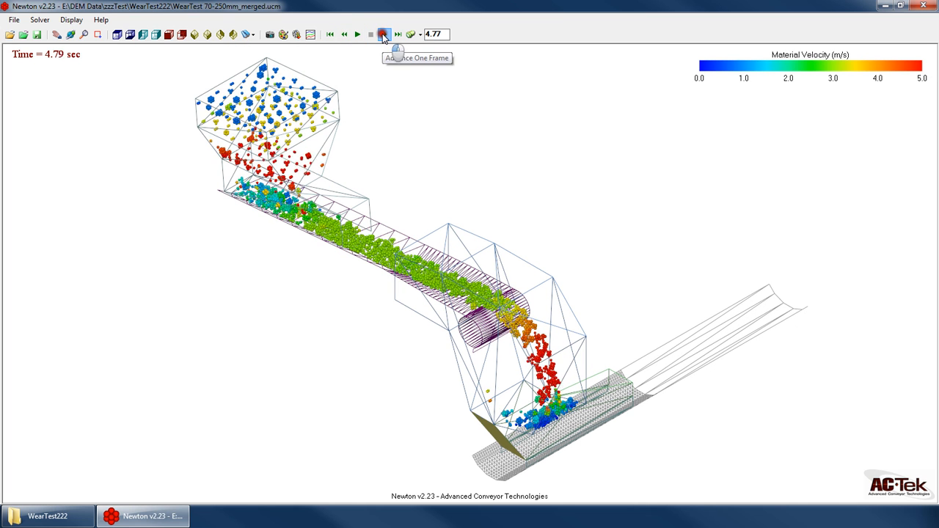
pyautogui.click(383, 35)
pyautogui.click(383, 35)
pyautogui.click(383, 35)
pyautogui.click(383, 35)
pyautogui.click(383, 35)
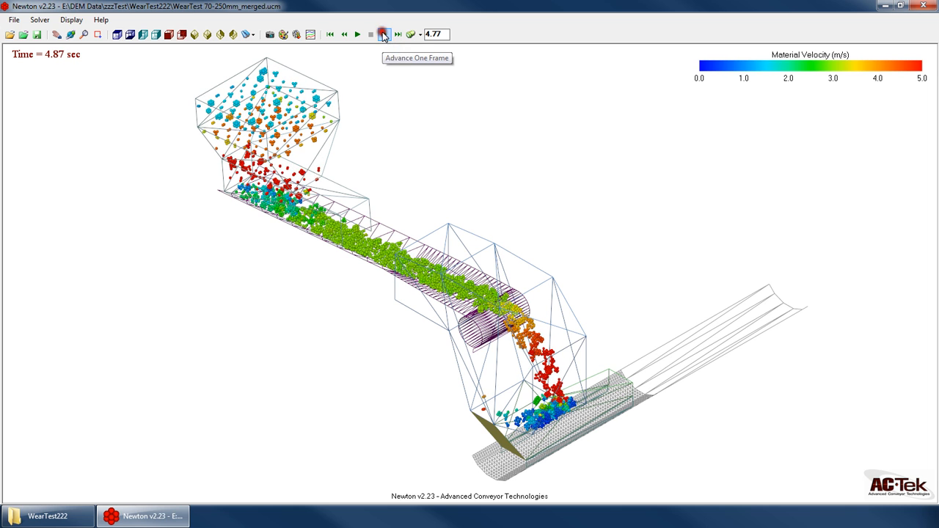
# Step: Rewind the merged playback to the start, then restore the Newton window and move it to the middle of the desktop
pyautogui.click(343, 35)
pyautogui.click(340, 33)
pyautogui.click(330, 35)
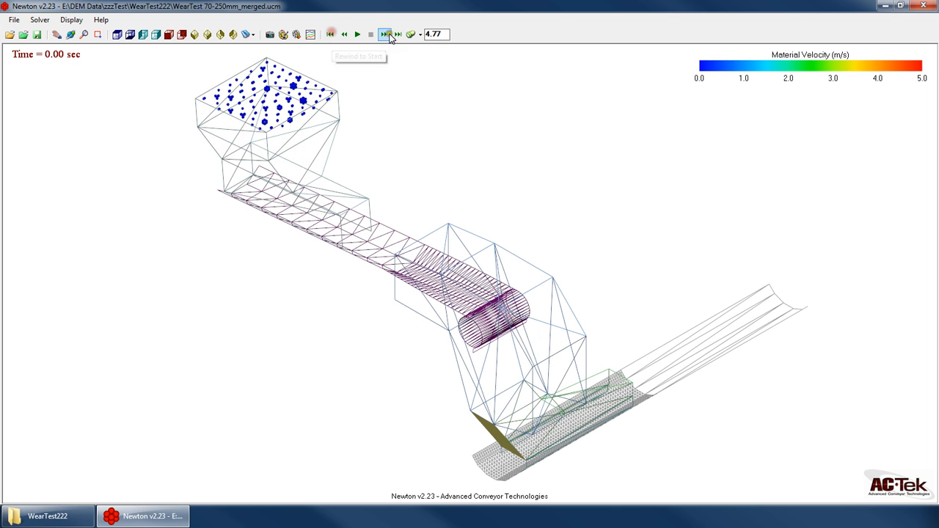
pyautogui.doubleClick(440, 7)
pyautogui.moveTo(664, 73); pyautogui.dragTo(503, 46)
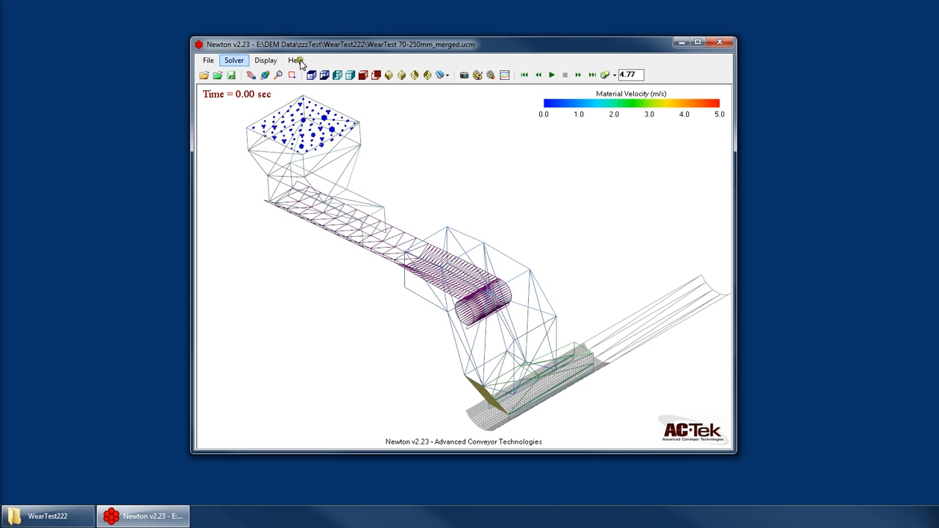
# Step: Start a new input file and look at the playback tools available for processing playback files
pyautogui.click(208, 60)
pyautogui.click(220, 74)
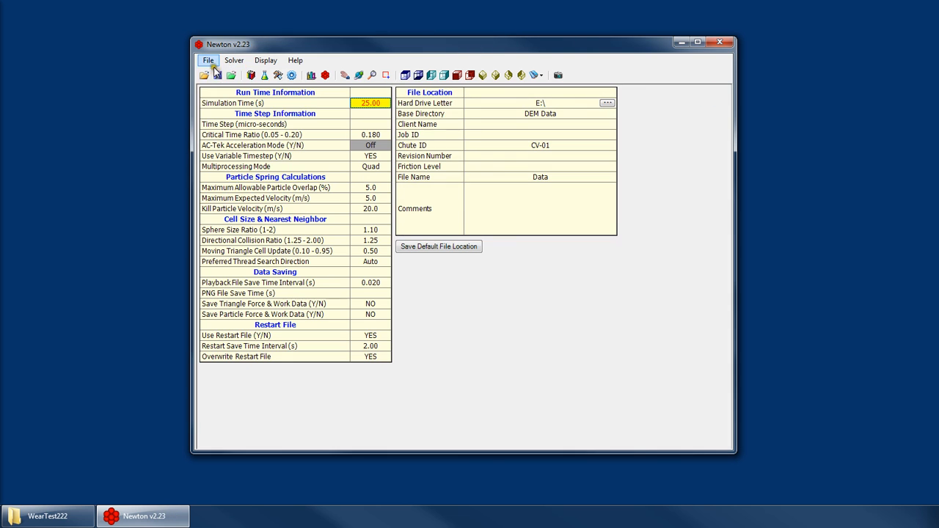
pyautogui.click(209, 61)
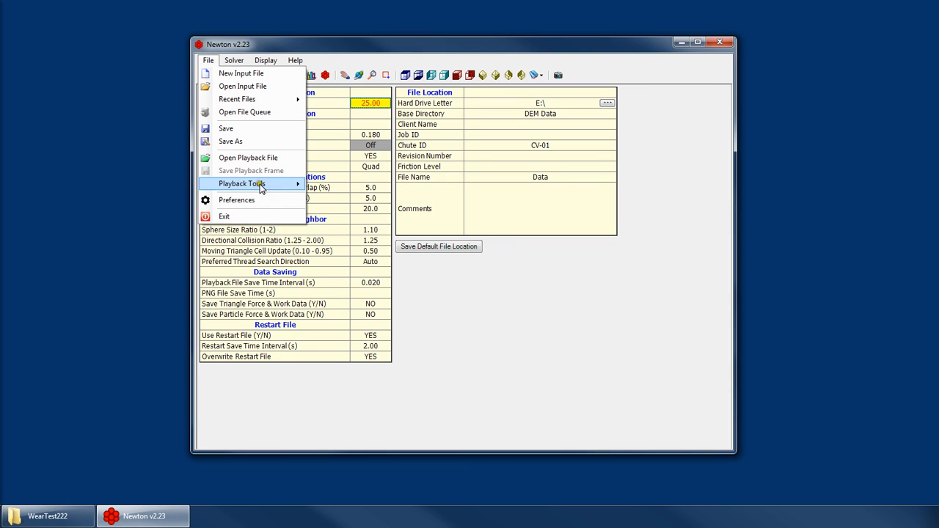
pyautogui.moveTo(271, 184)
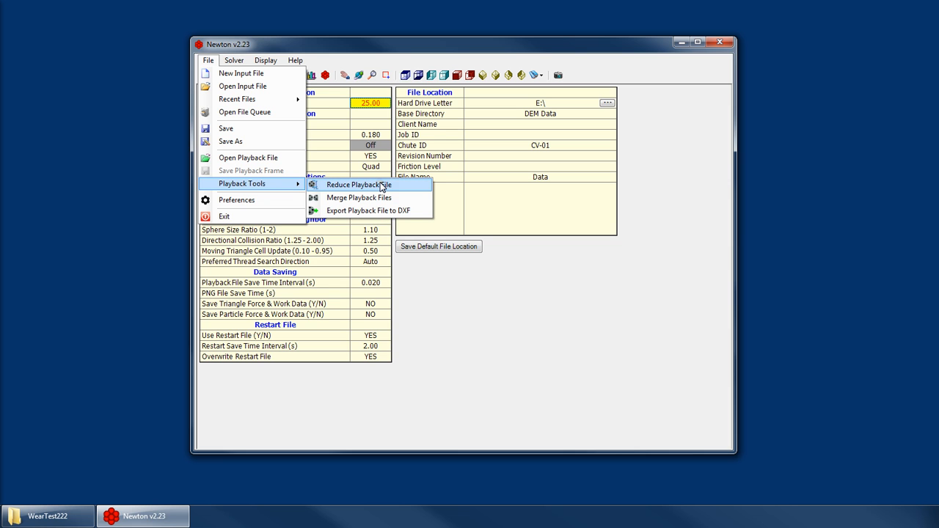
# Step: Check the merged playback file's size in the WearTest222 folder and open the Reduce Playback File tool in Newton
pyautogui.click(48, 516)
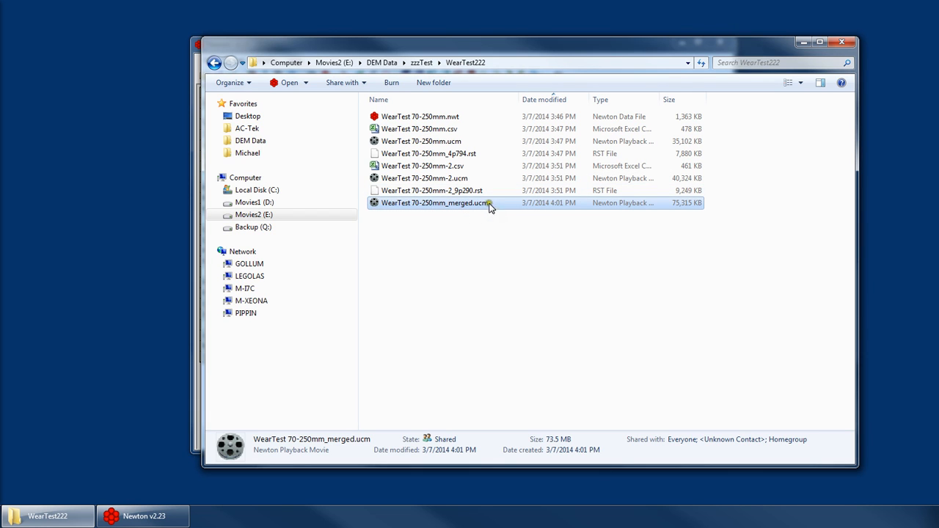
pyautogui.click(804, 43)
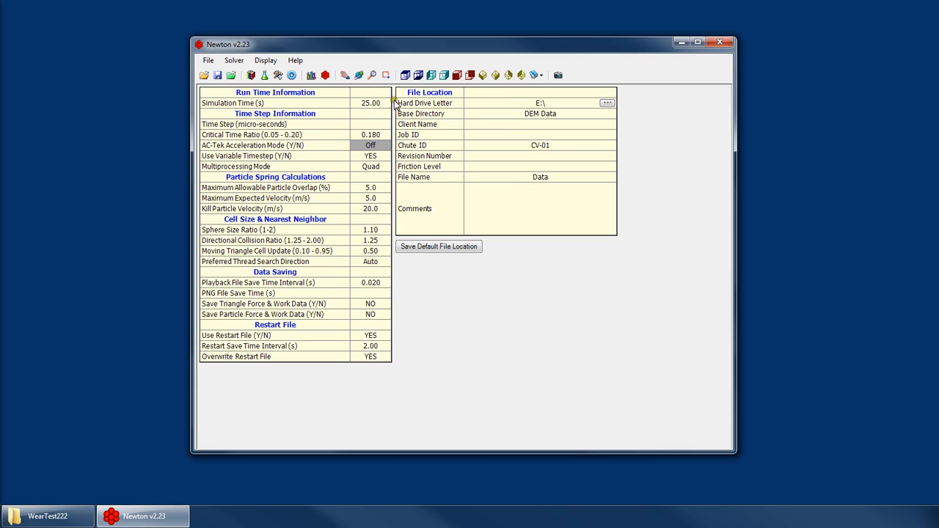
pyautogui.click(208, 60)
pyautogui.moveTo(273, 186)
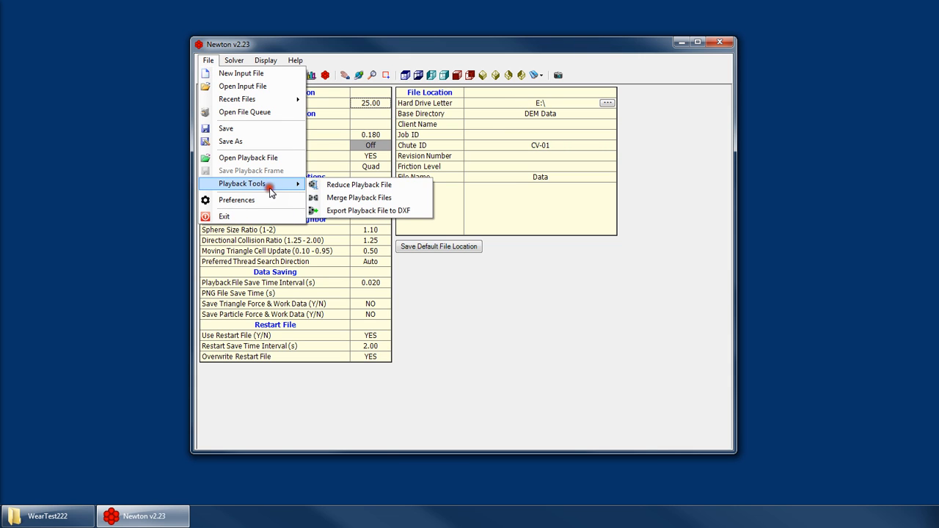
pyautogui.click(351, 183)
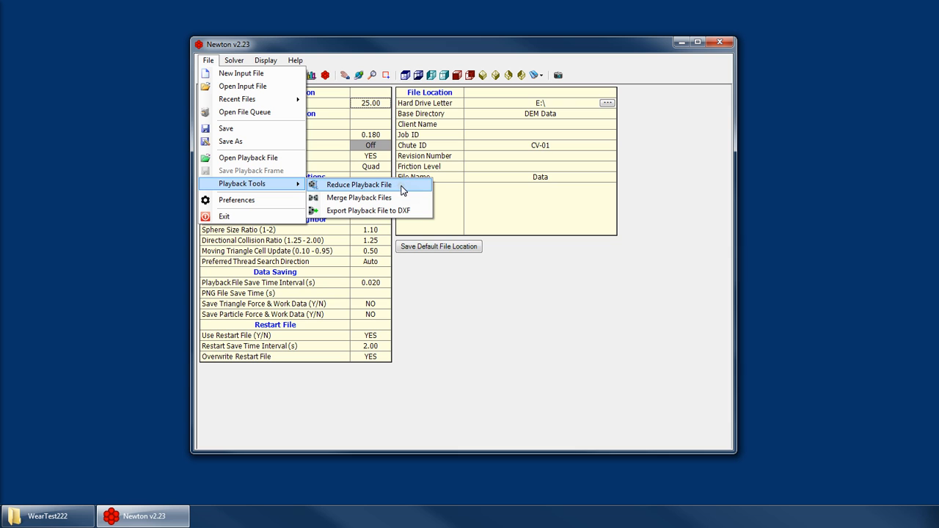
pyautogui.click(402, 185)
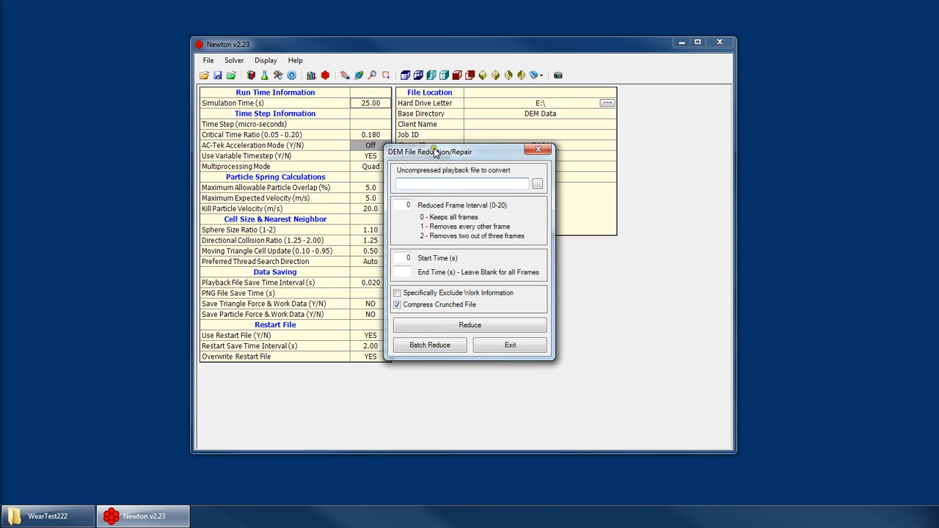
pyautogui.click(415, 179)
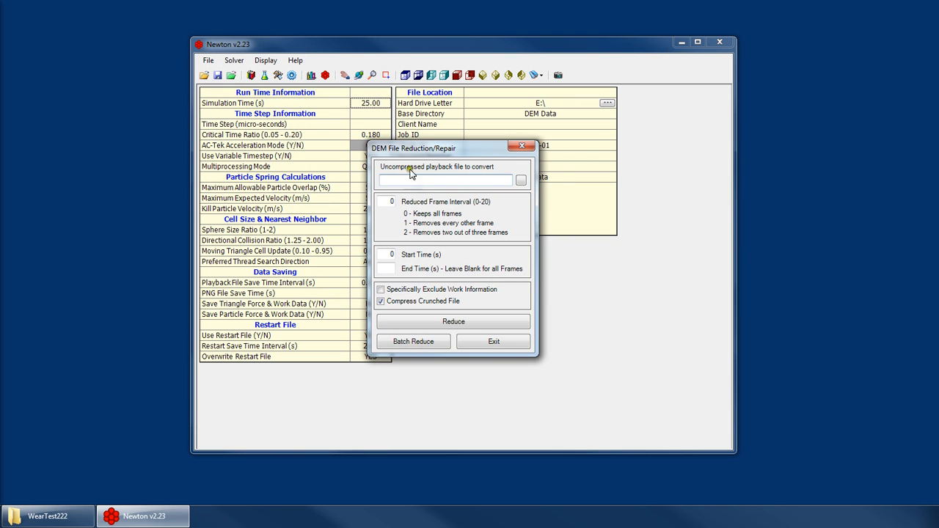
# Step: Load the uncompressed playback file WearTest 70-250mm_merged.ucm from the WearTest222 folder as the file to convert
pyautogui.click(520, 181)
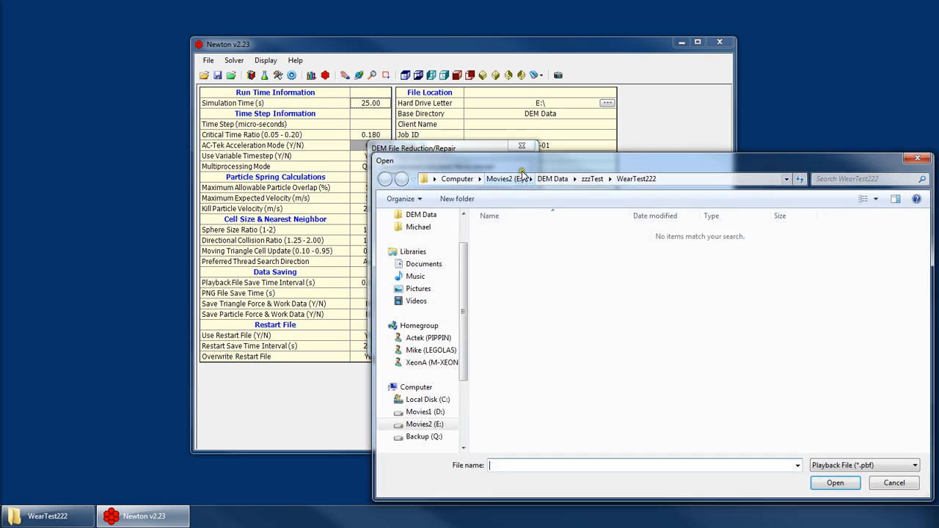
pyautogui.click(718, 397)
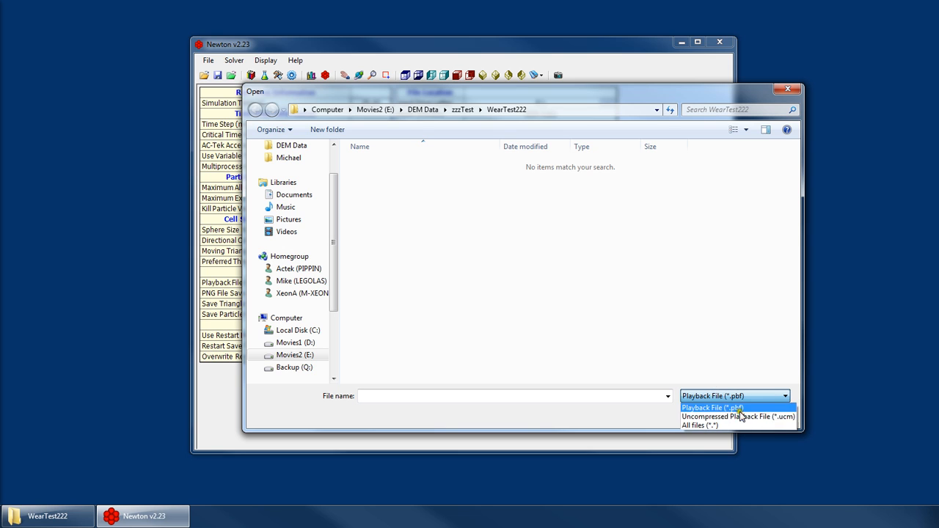
pyautogui.click(785, 416)
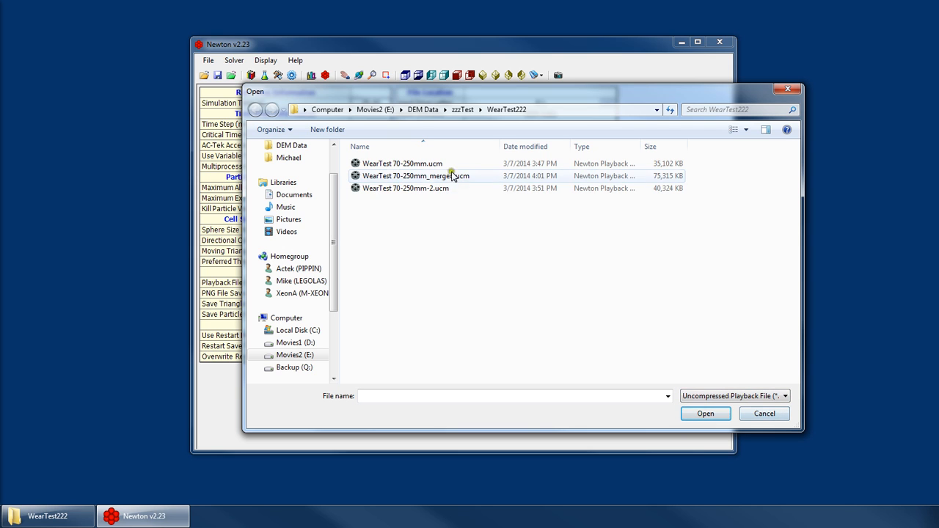
pyautogui.click(400, 176)
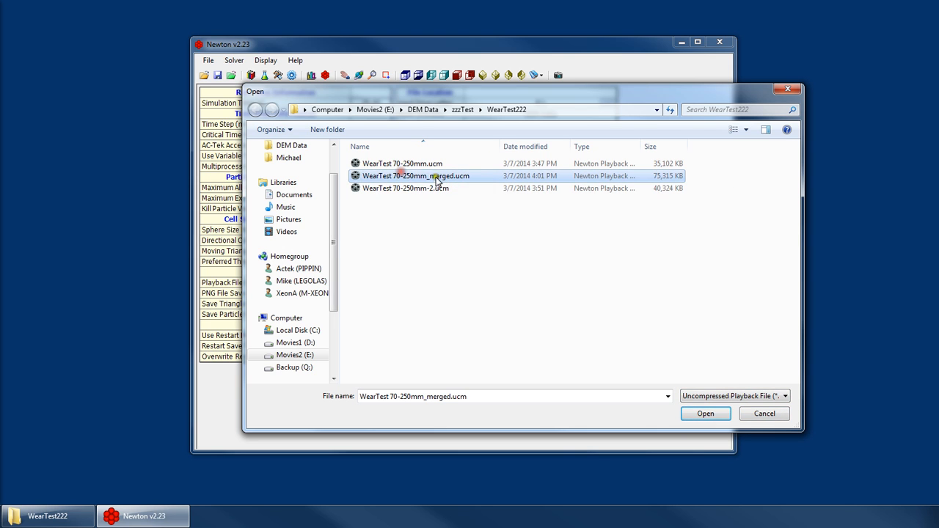
pyautogui.click(706, 414)
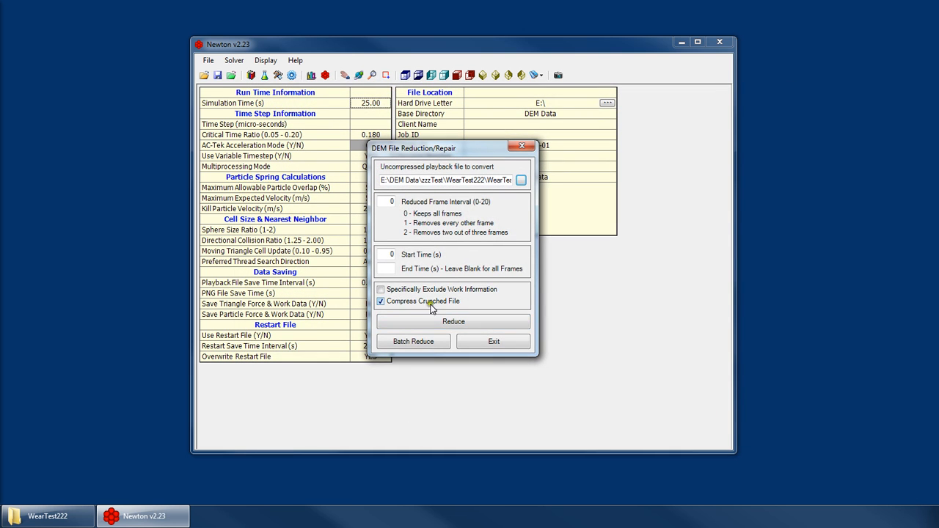
# Step: Set the reduced frame interval to 5 with a start time of 0 s
pyautogui.doubleClick(386, 199)
pyautogui.click(390, 254)
pyautogui.write('0')
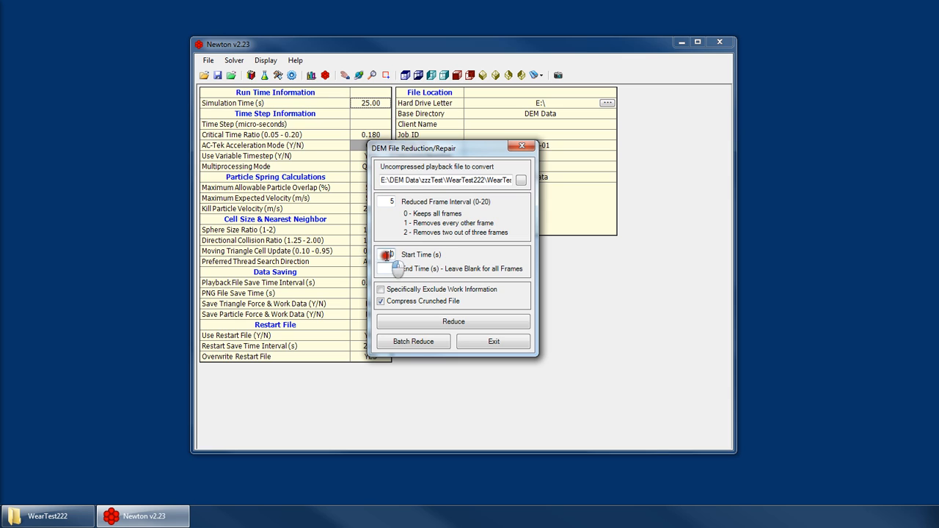
pyautogui.click(384, 268)
pyautogui.click(387, 253)
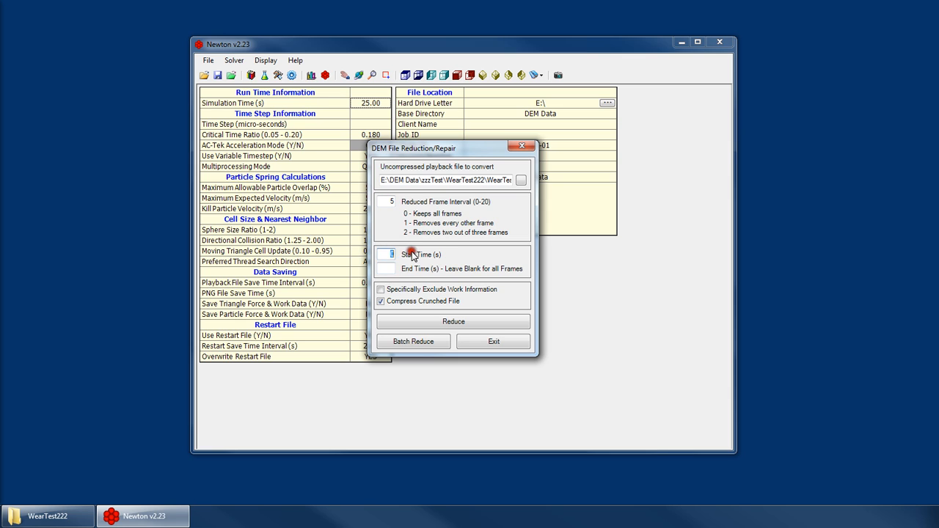
pyautogui.click(383, 269)
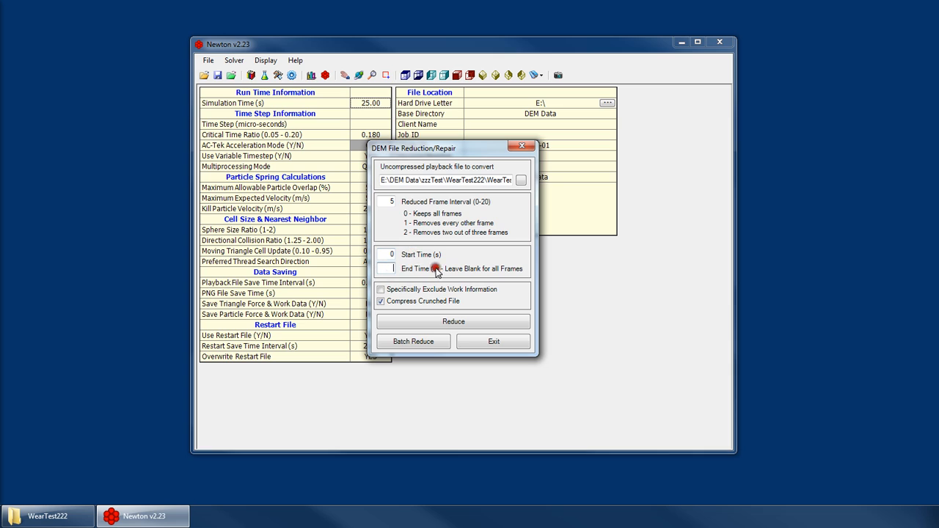
# Step: Set the end time to 5 s and the reduced frame interval to 1, and move the dialog aside
pyautogui.click(389, 254)
pyautogui.write('5')
pyautogui.doubleClick(389, 201)
pyautogui.write('1')
pyautogui.click(389, 257)
pyautogui.click(388, 268)
pyautogui.moveTo(445, 148); pyautogui.dragTo(549, 146)
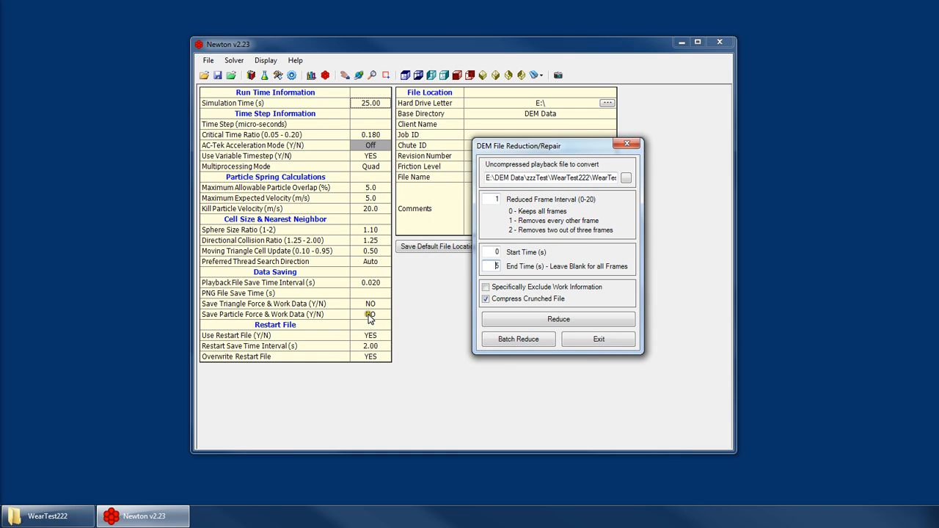
# Step: Specifically exclude work information from the reduced file and review the frame interval, start time and end time settings
pyautogui.click(500, 288)
pyautogui.click(488, 204)
pyautogui.click(489, 252)
pyautogui.click(490, 267)
pyautogui.click(488, 252)
pyautogui.click(486, 200)
pyautogui.click(488, 266)
pyautogui.click(486, 197)
pyautogui.click(489, 254)
pyautogui.click(488, 267)
pyautogui.click(490, 198)
# Step: Run the reduction of the merged playback file and close the reduction tool
pyautogui.click(553, 321)
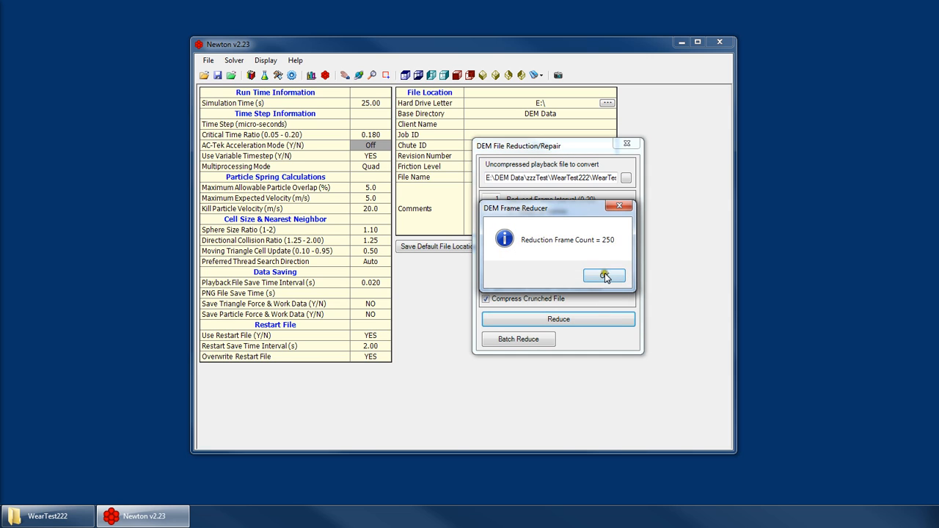
pyautogui.click(605, 276)
pyautogui.click(628, 143)
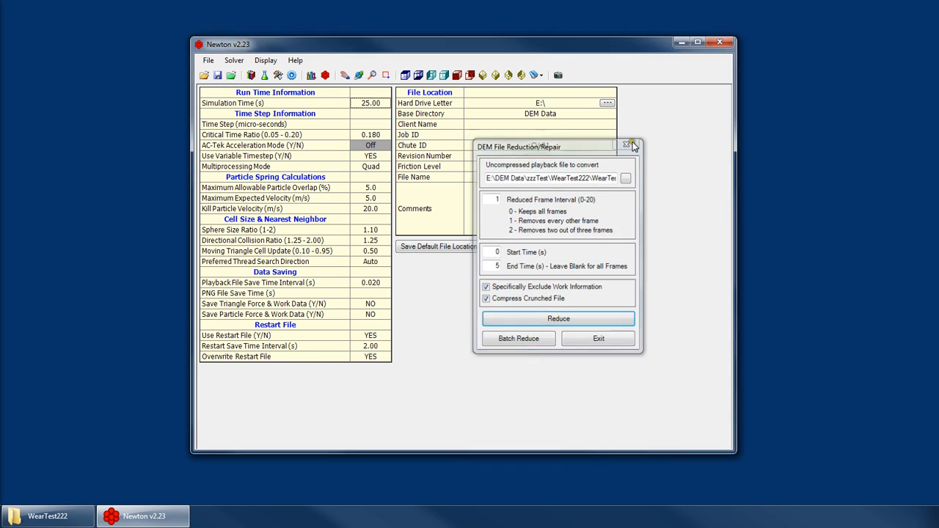
# Step: Open the reduced playback file WearTest 70-250mm_merged_r1_s0_e5.ucm
pyautogui.click(231, 75)
pyautogui.click(389, 158)
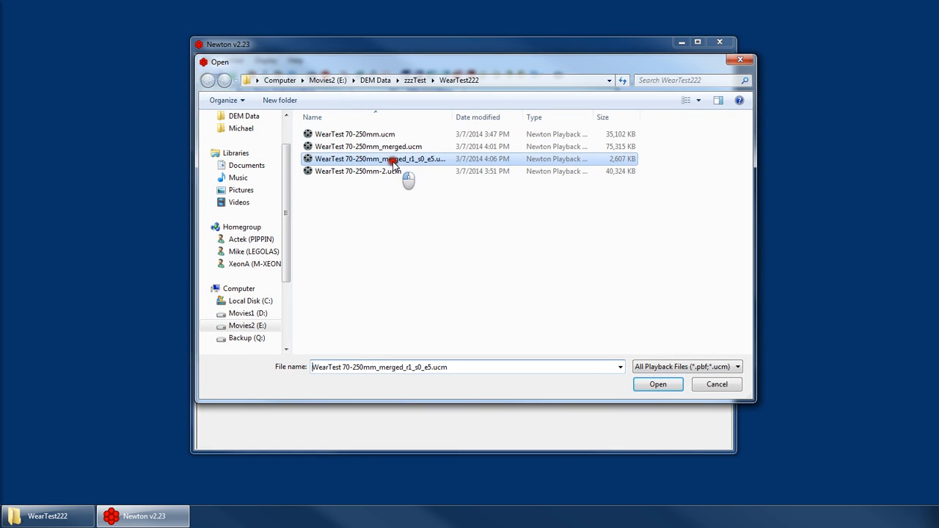
pyautogui.doubleClick(452, 117)
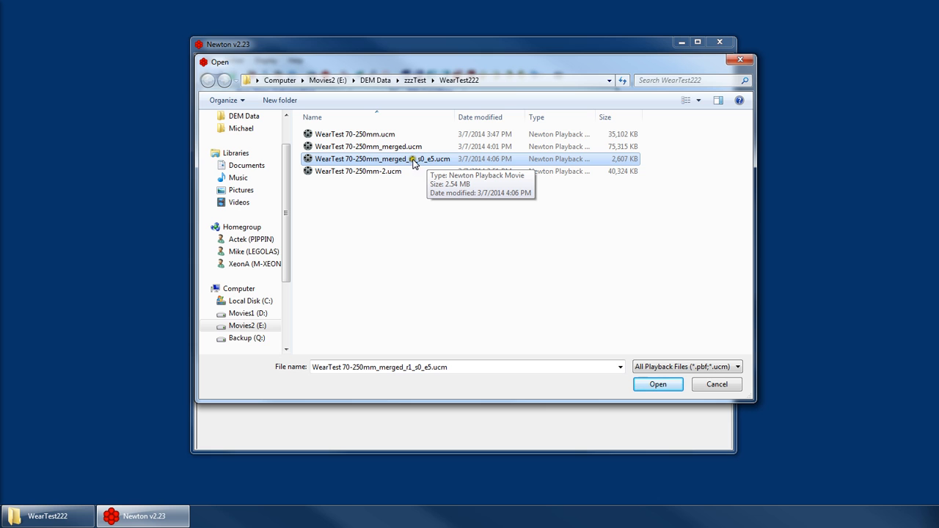
pyautogui.doubleClick(401, 160)
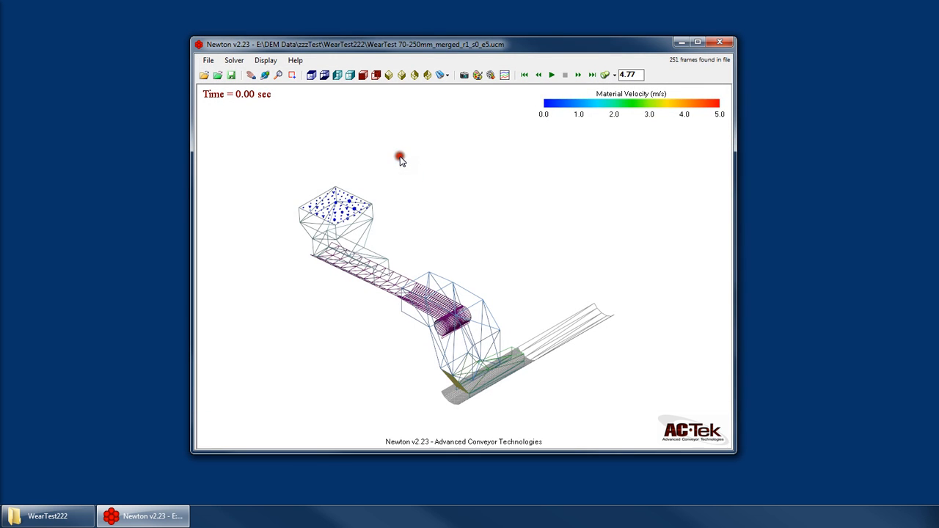
# Step: Jump to the end of the reduced playback to check its final time, and rewind it to the start
pyautogui.moveTo(400, 160); pyautogui.dragTo(440, 252)
pyautogui.click(597, 76)
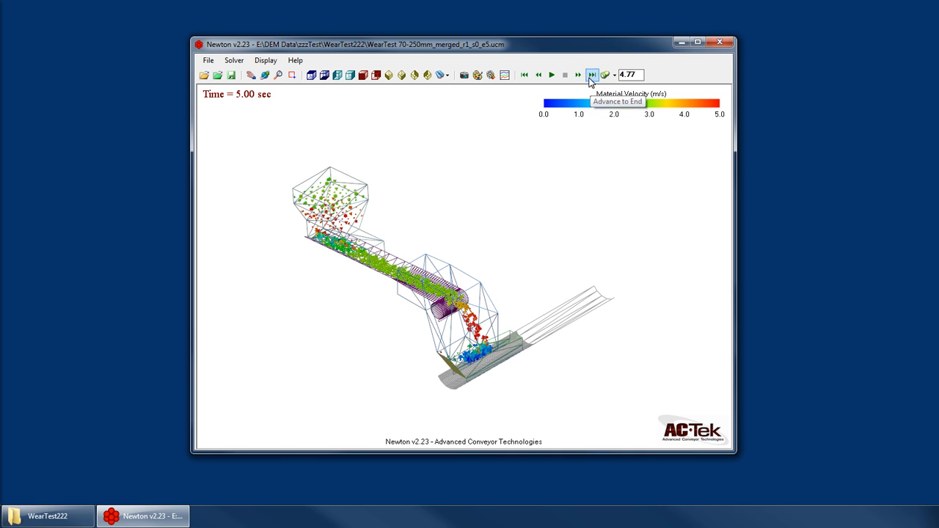
pyautogui.click(525, 77)
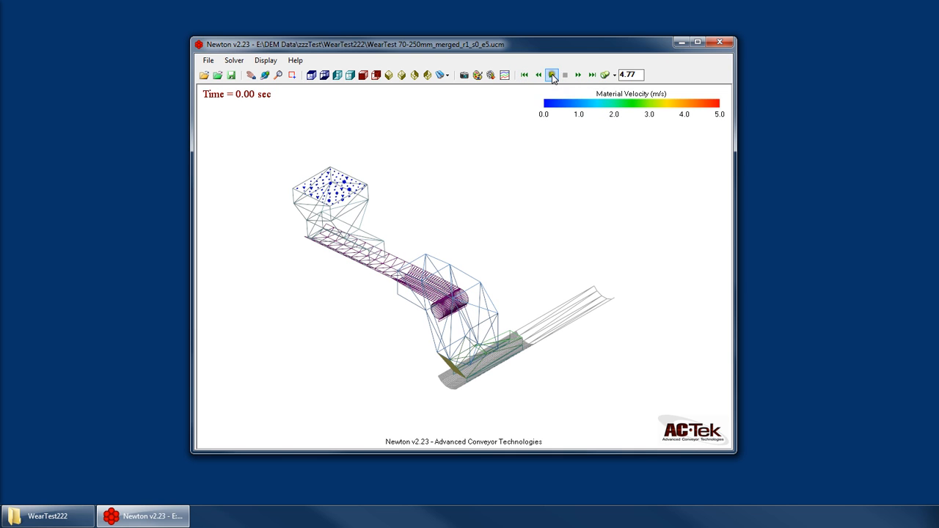
# Step: Advance the reduced playback frame by frame to 0.22 s to check its time interval, and play it through to the end
pyautogui.click(577, 76)
pyautogui.click(576, 76)
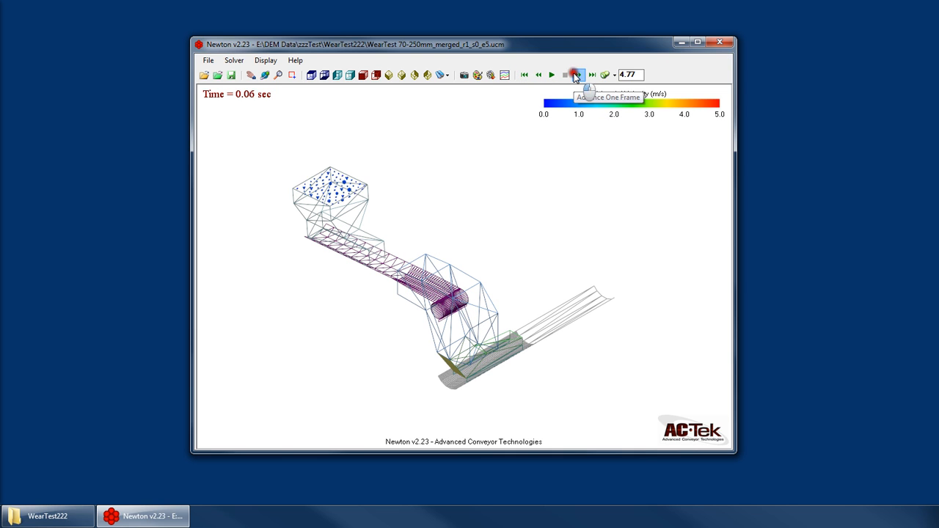
pyautogui.click(576, 76)
pyautogui.click(577, 76)
pyautogui.click(576, 76)
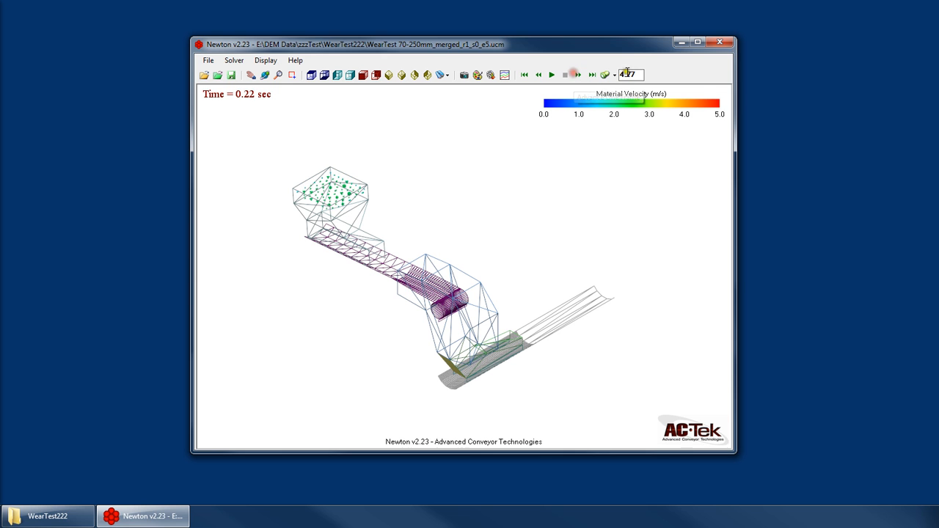
pyautogui.click(551, 75)
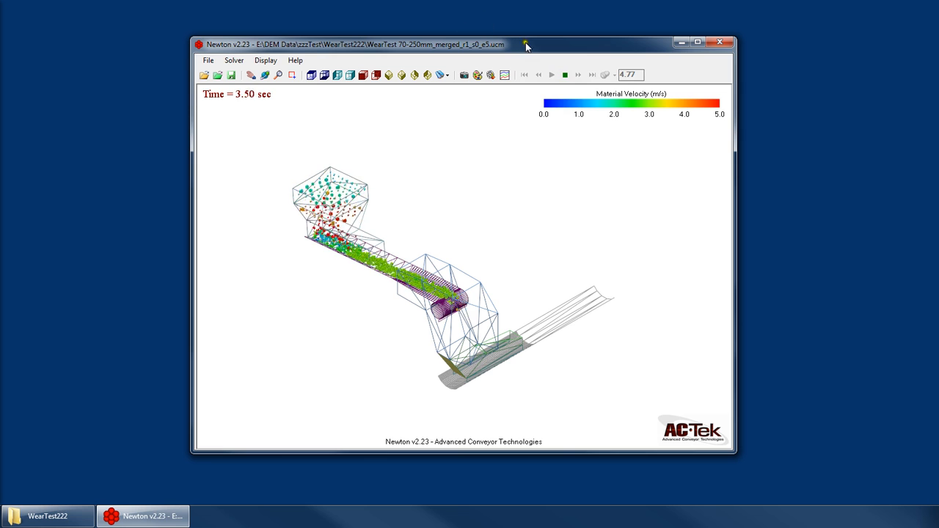
pyautogui.click(591, 75)
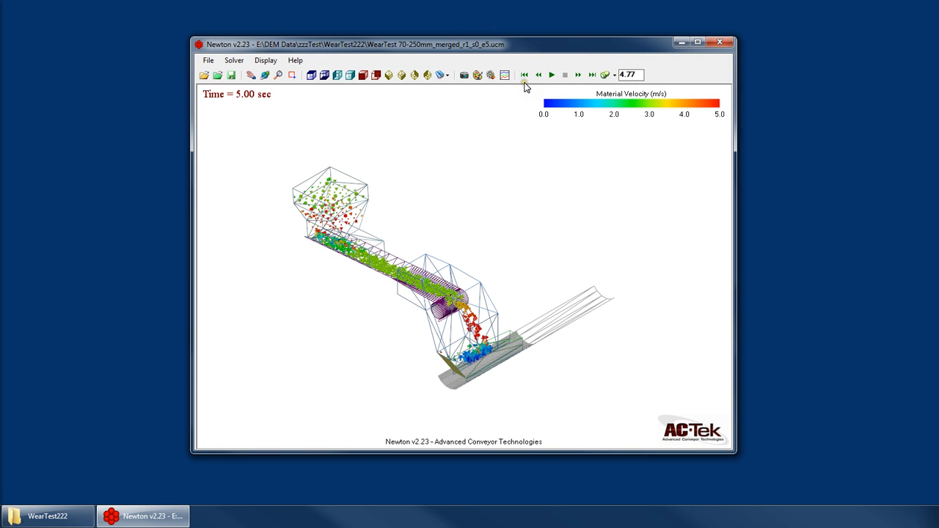
# Step: Examine the work and triangle force settings in Surface and Material Visualization for data saved in the reduced playback
pyautogui.click(478, 75)
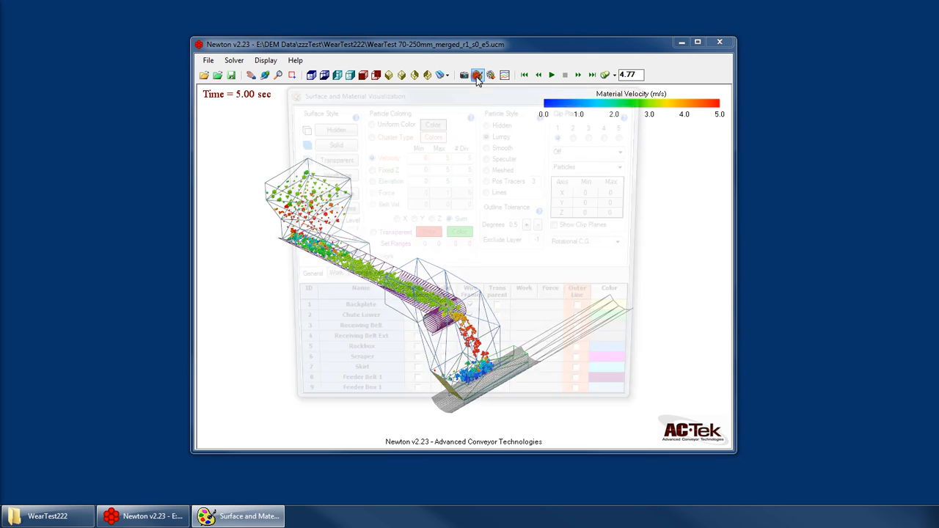
pyautogui.click(325, 280)
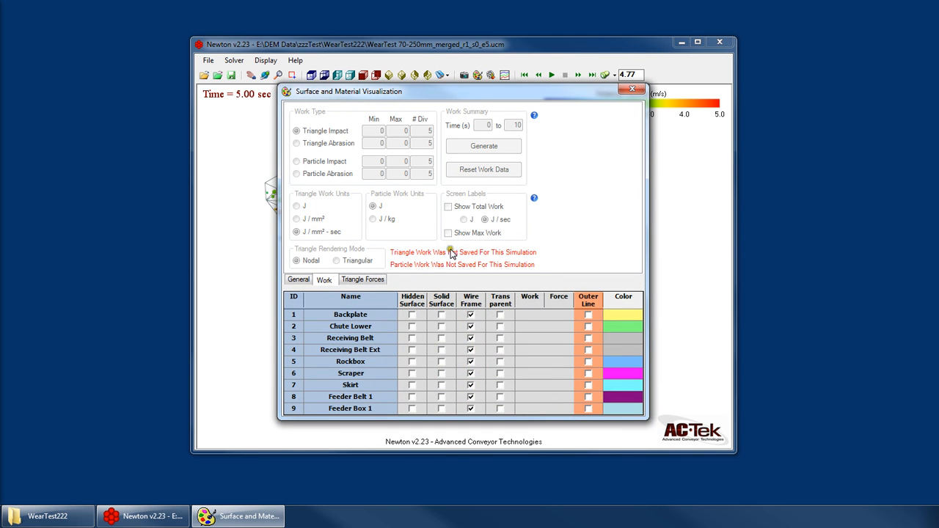
pyautogui.click(359, 279)
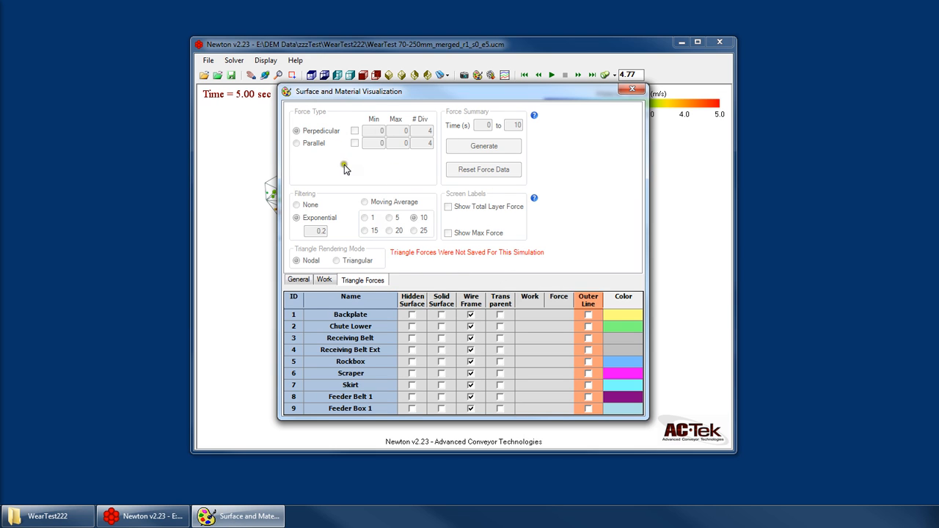
pyautogui.click(299, 280)
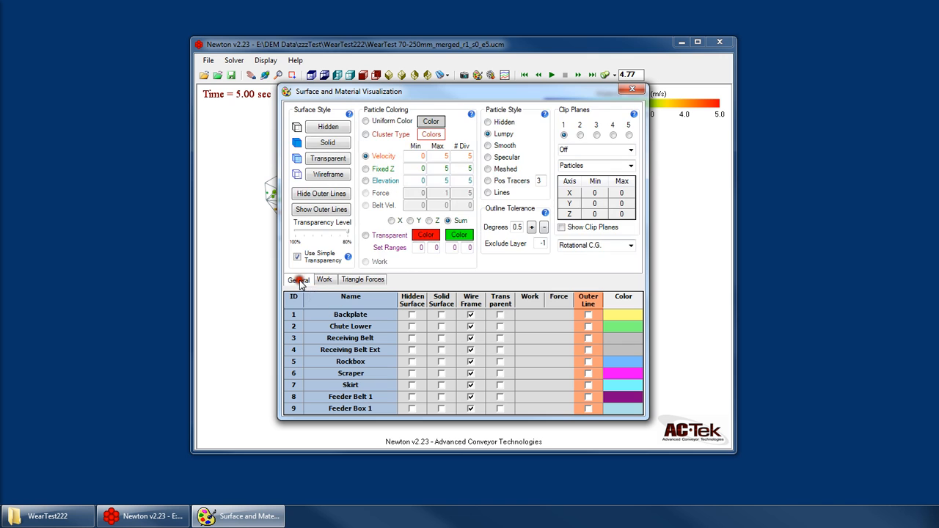
pyautogui.click(631, 89)
# Step: Compare the file sizes of the merged playback and the reduced playback in the WearTest222 folder
pyautogui.click(69, 512)
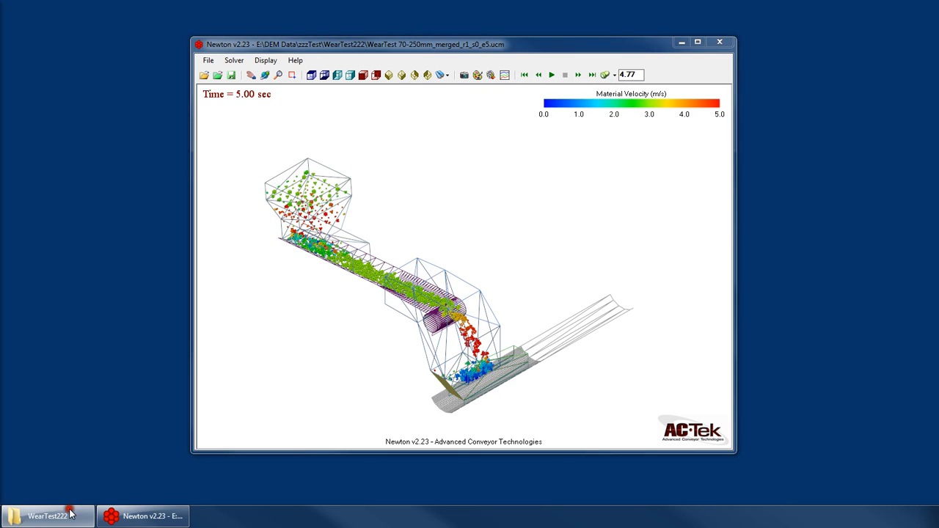
pyautogui.moveTo(602, 50); pyautogui.dragTo(462, 73)
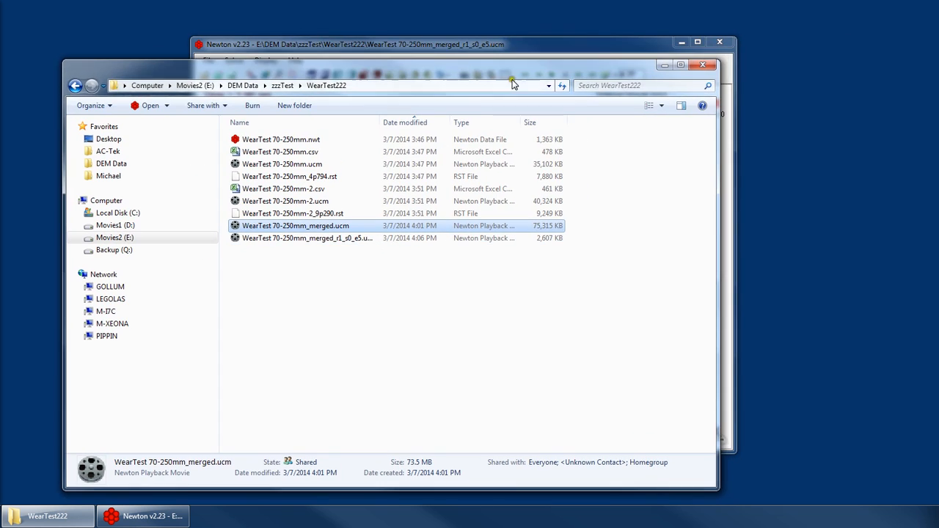
pyautogui.click(359, 239)
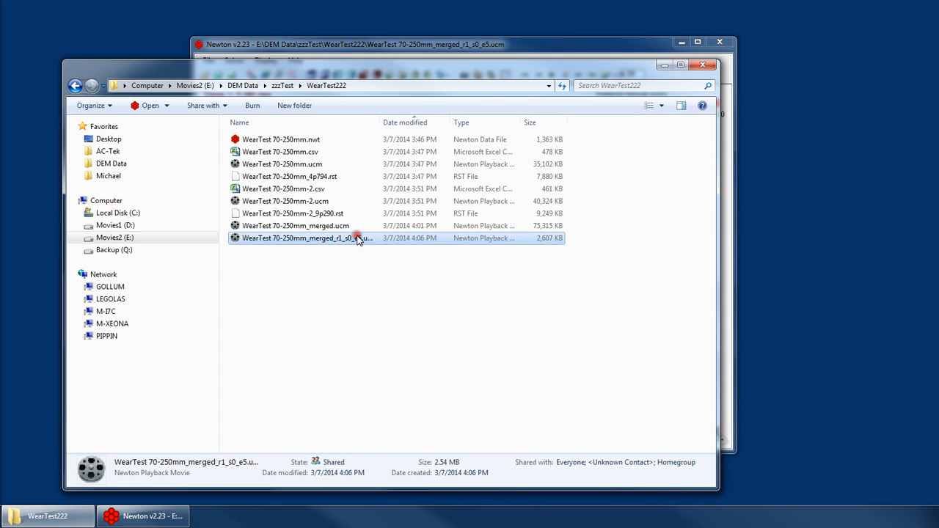
pyautogui.click(541, 229)
pyautogui.click(542, 238)
pyautogui.click(546, 226)
pyautogui.click(550, 237)
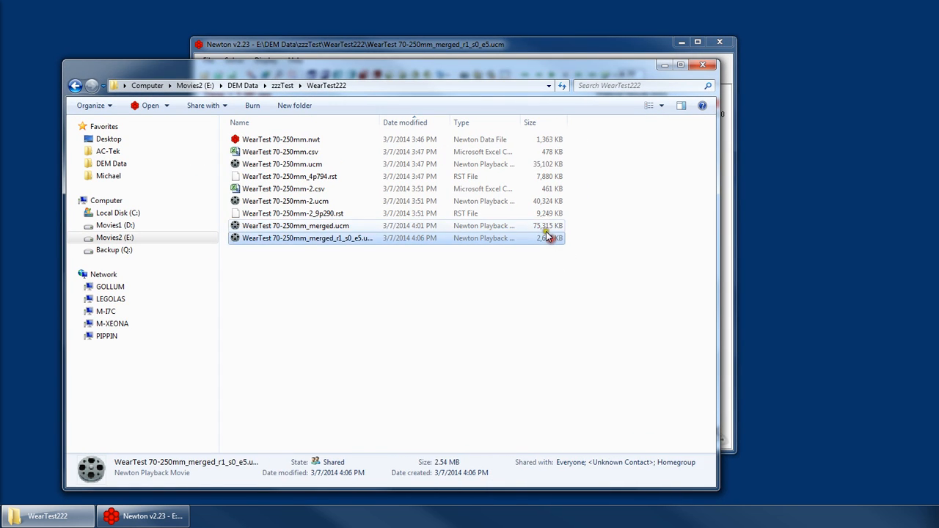
pyautogui.click(550, 228)
pyautogui.click(551, 240)
pyautogui.click(548, 227)
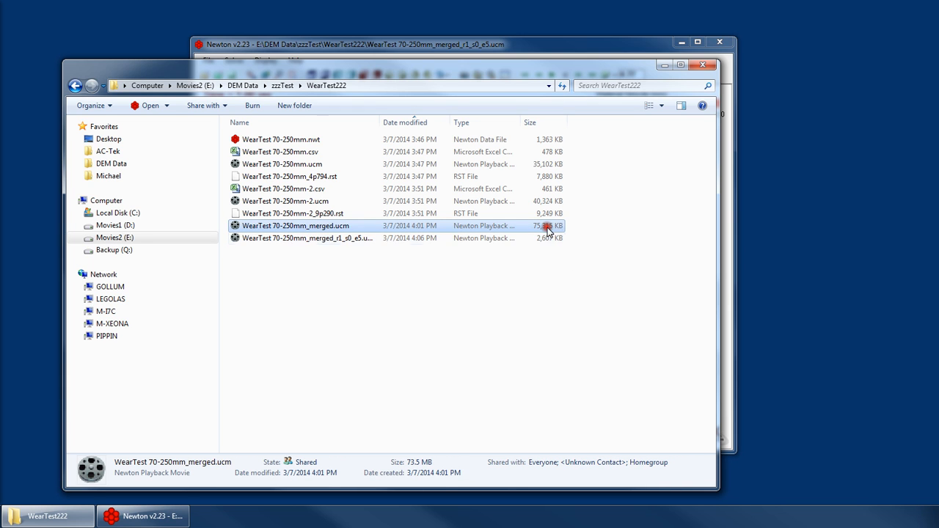
# Step: Switch from the WearTest222 folder to Newton and move its window aside so the folder's file names are partly uncovered
pyautogui.moveTo(504, 77)
pyautogui.mouseDown()
pyautogui.moveTo(488, 76)
pyautogui.moveTo(514, 88)
pyautogui.moveTo(507, 81)
pyautogui.mouseUp()
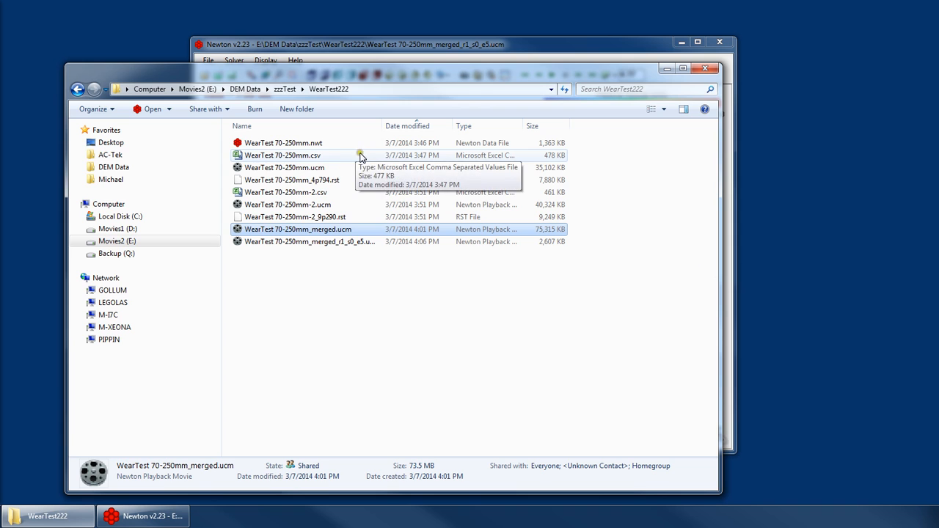
pyautogui.click(456, 47)
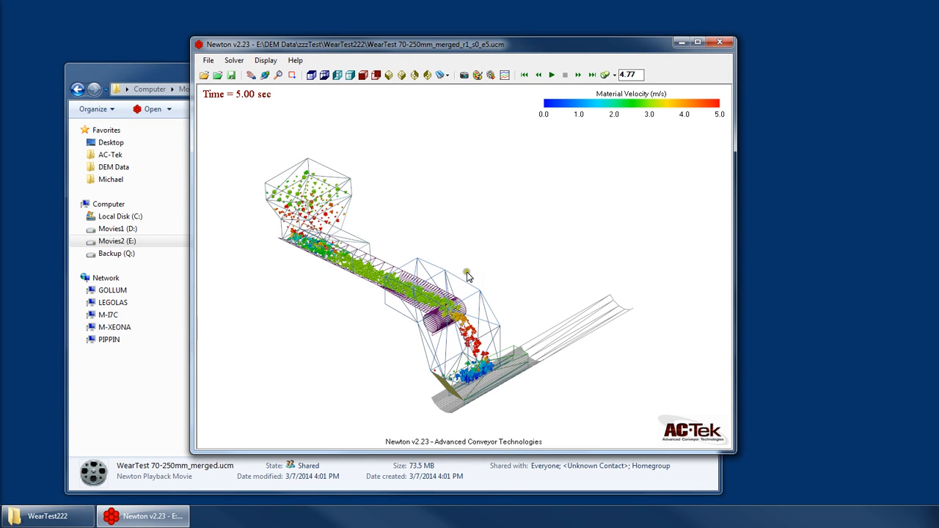
pyautogui.moveTo(408, 43); pyautogui.dragTo(509, 44)
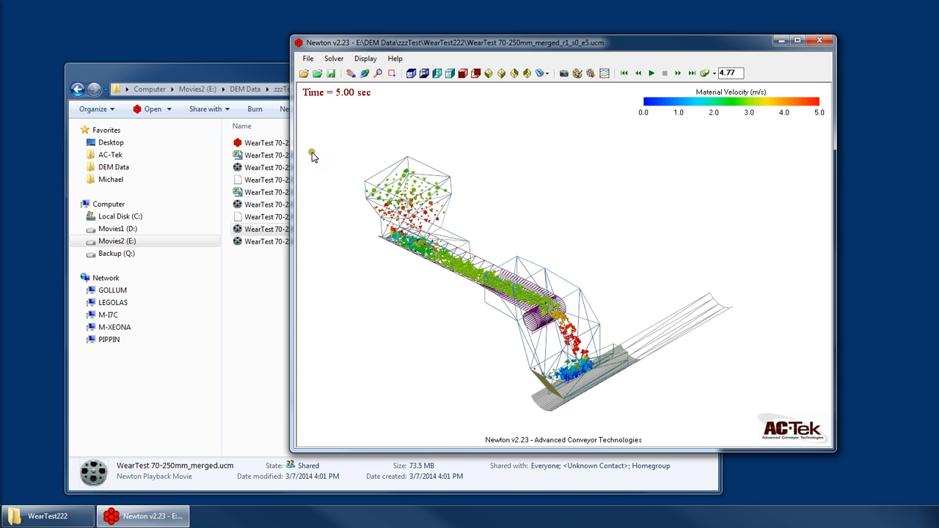
# Step: Open the playback file reduction tool to view its settings, close it without reducing, and show the available playback tools again
pyautogui.click(308, 59)
pyautogui.moveTo(332, 183)
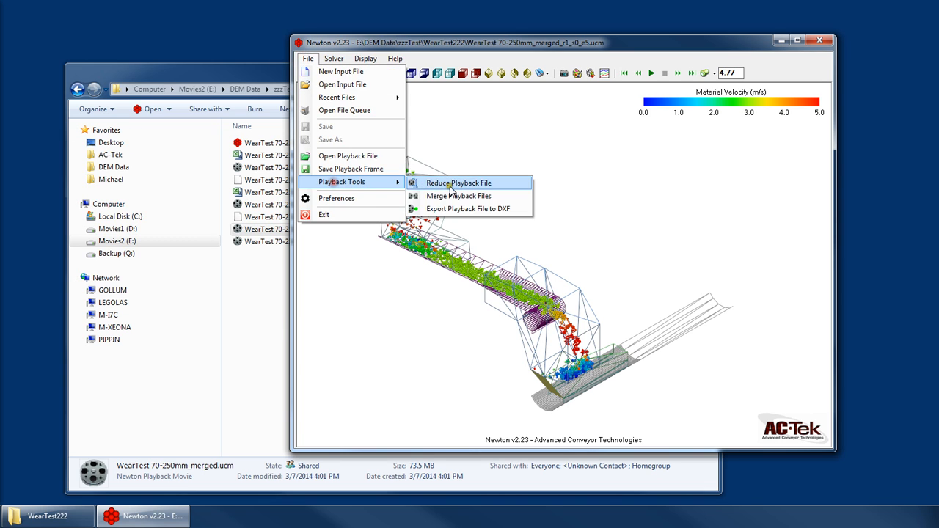
pyautogui.click(462, 183)
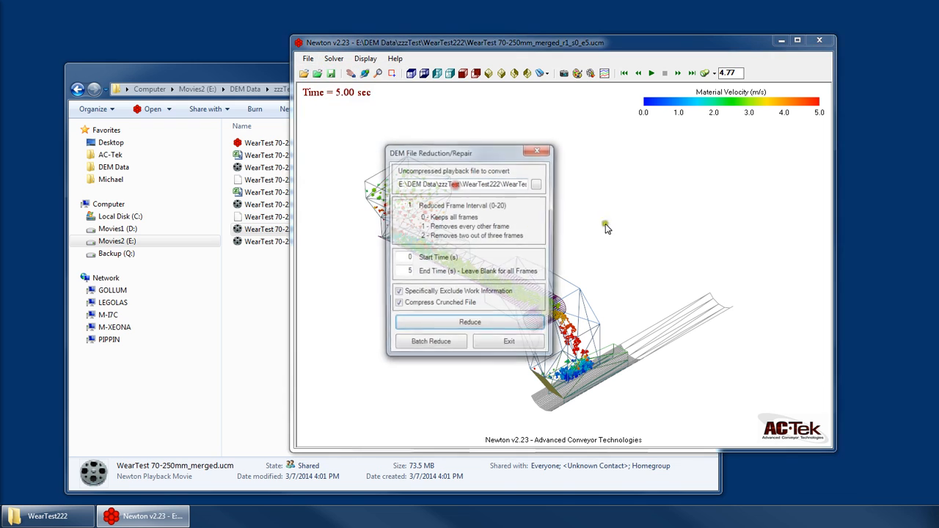
pyautogui.click(537, 150)
pyautogui.click(309, 59)
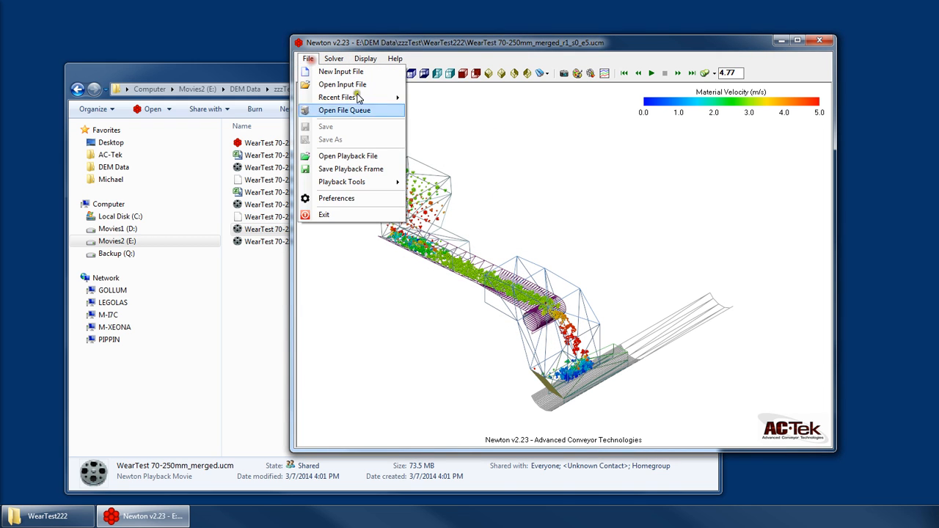
pyautogui.moveTo(345, 183)
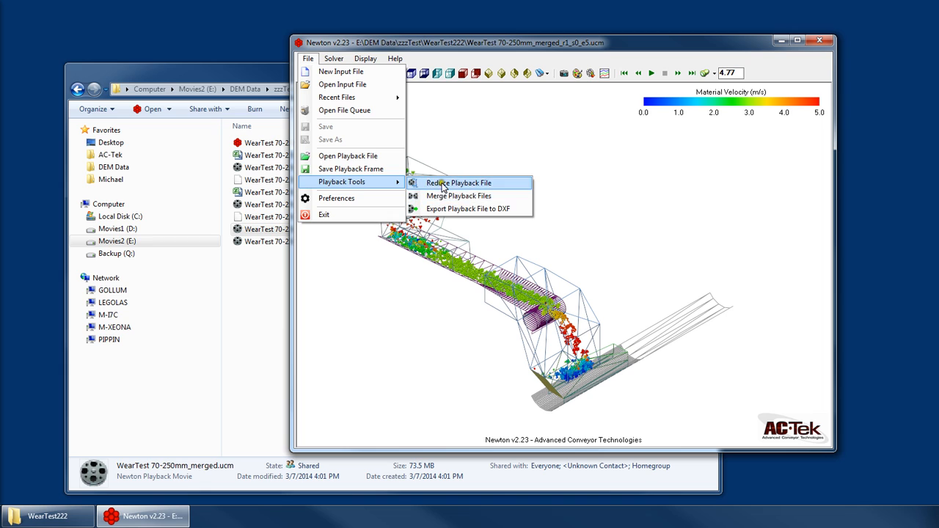